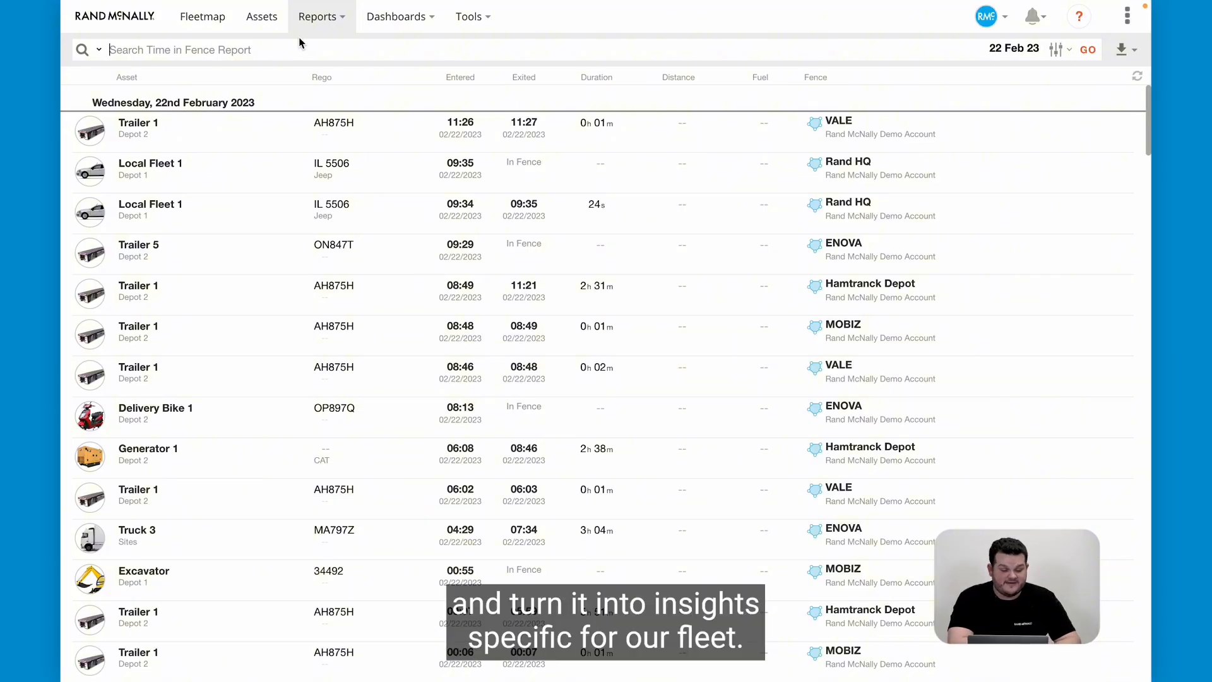
Open the Events Report from the fleet reports and clear its existing asset ID filter.
click(321, 28)
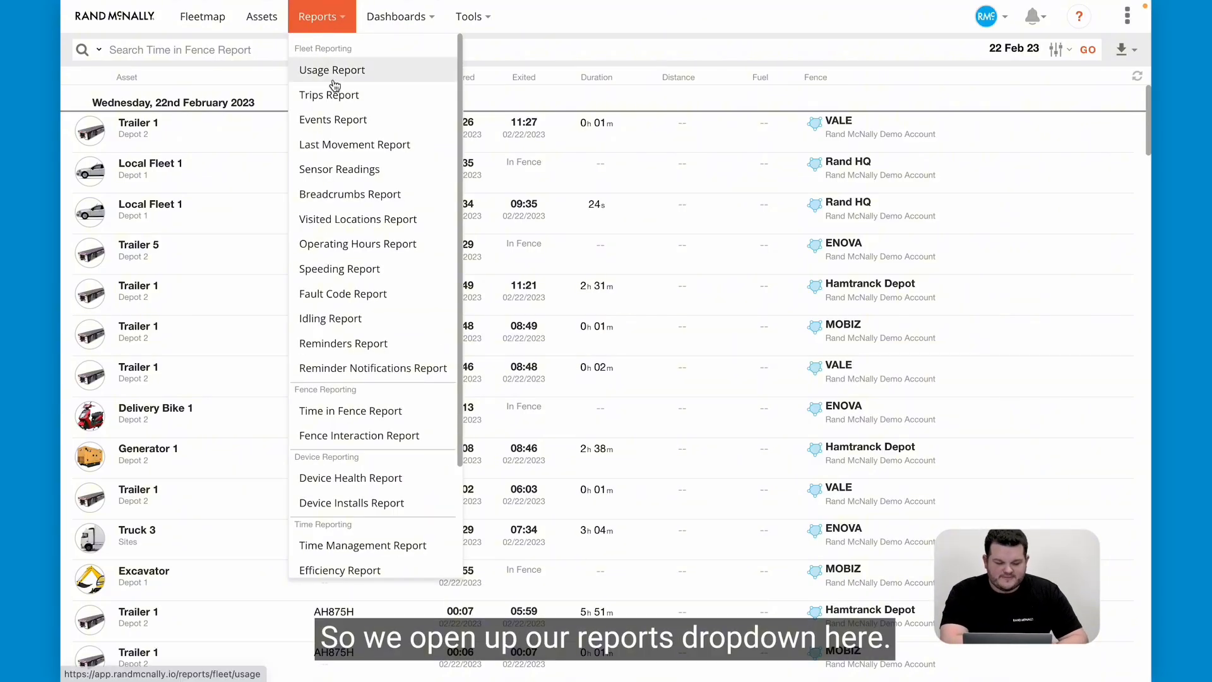
scroll(335, 148, down, 1)
scroll(349, 250, down, 2)
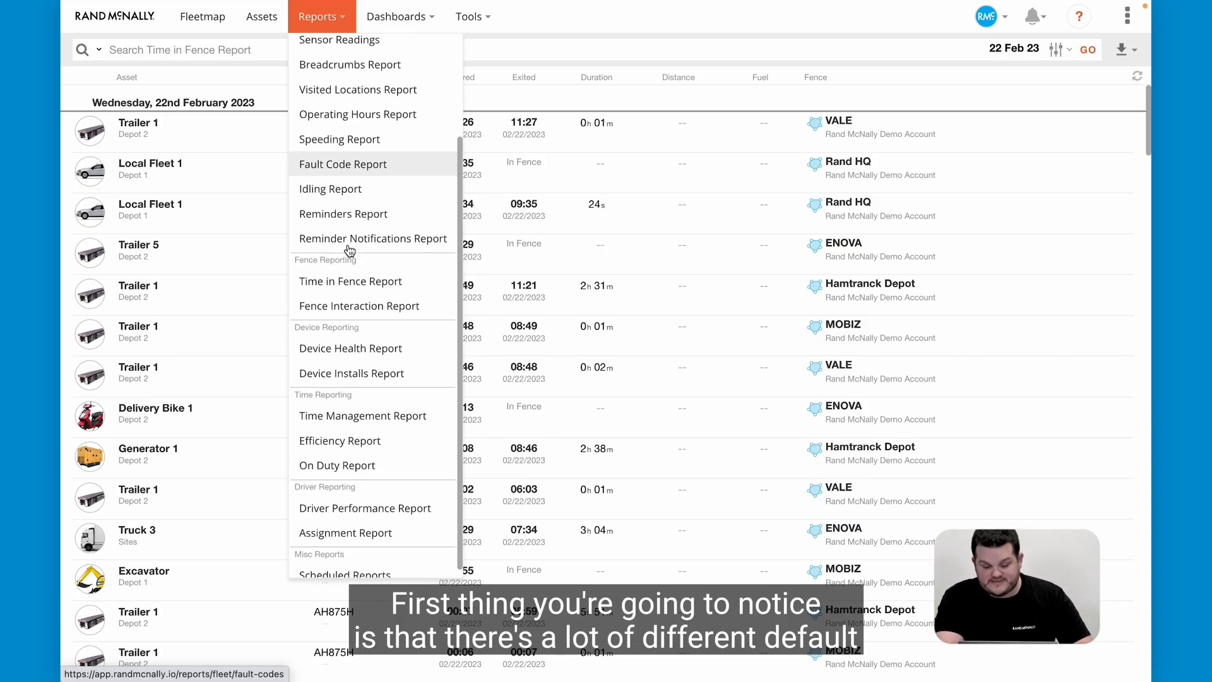
scroll(349, 250, up, 3)
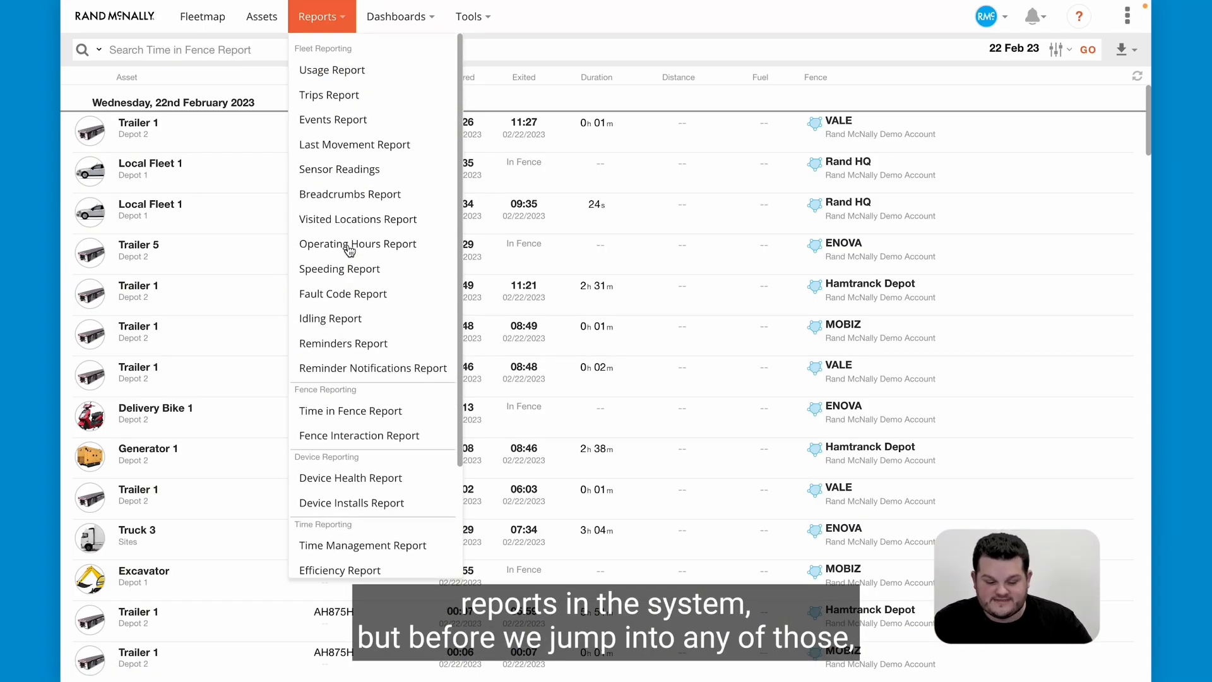
click(349, 130)
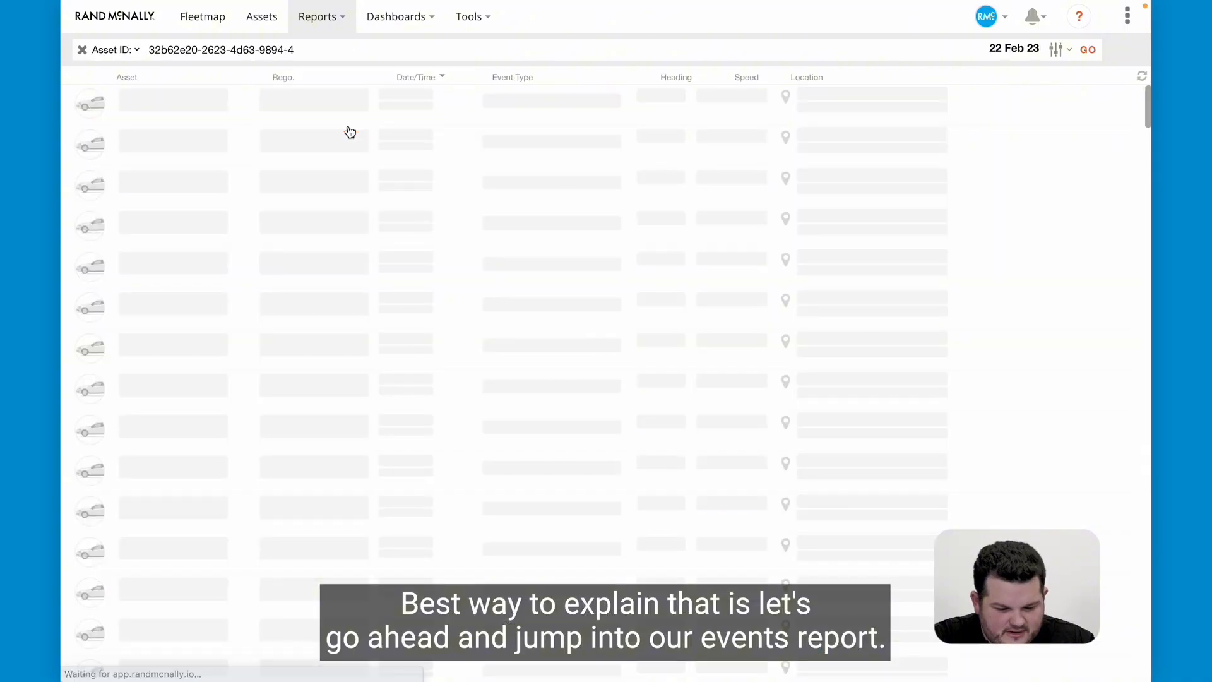
click(82, 49)
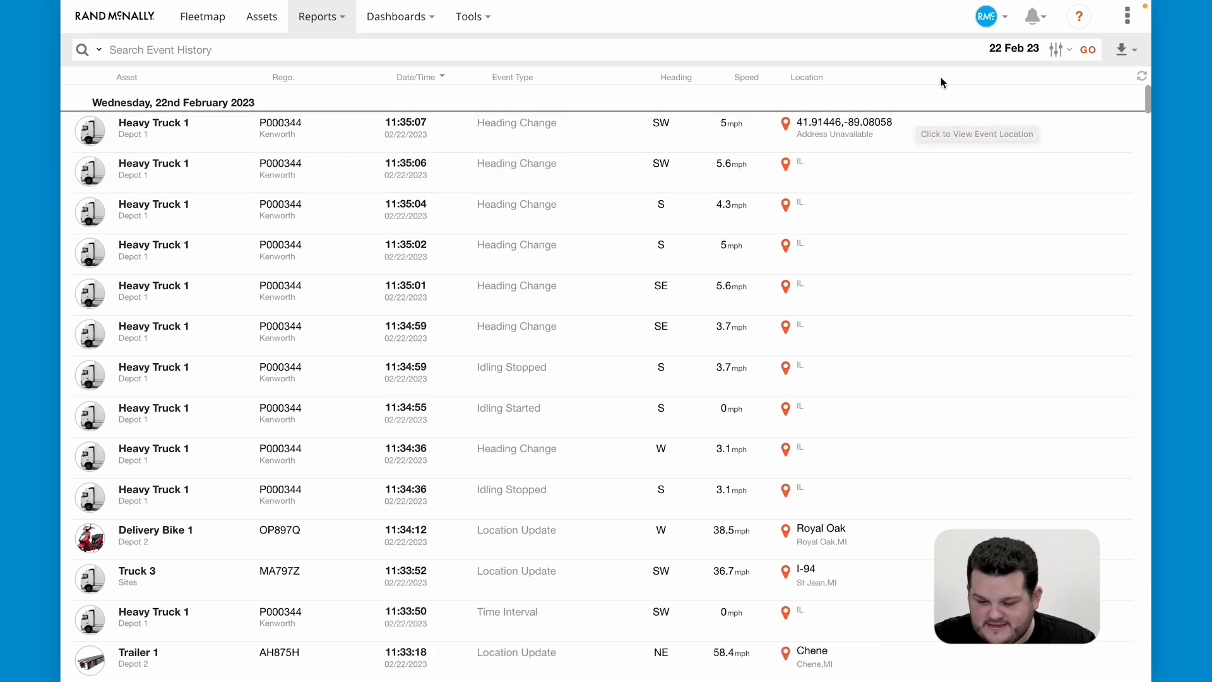
Examine the event types available in the Events Report filters, from harsh events to dashcam events.
click(1056, 51)
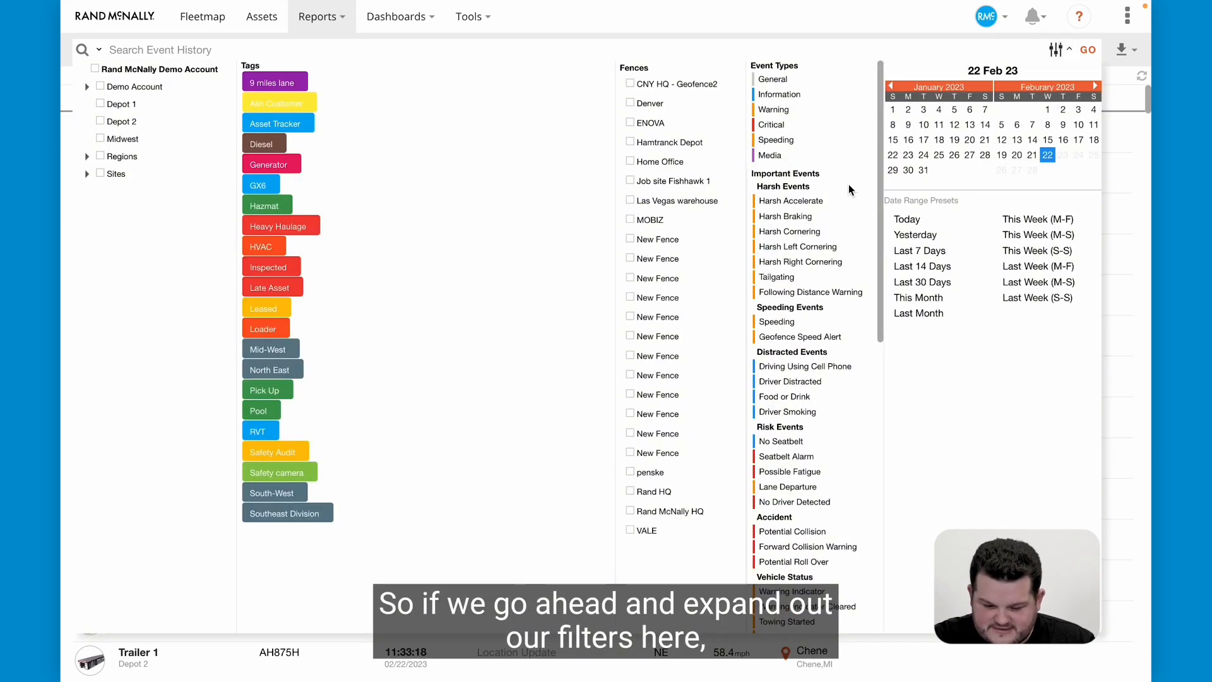
scroll(797, 300, down, 2)
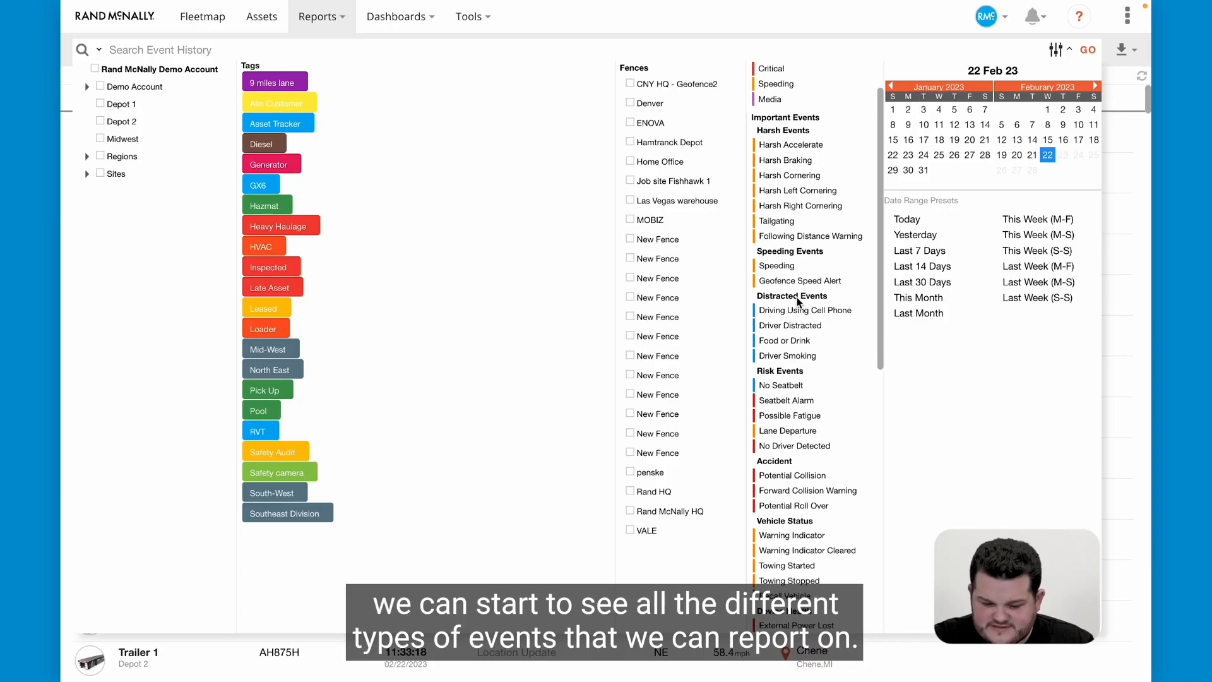
scroll(799, 303, up, 2)
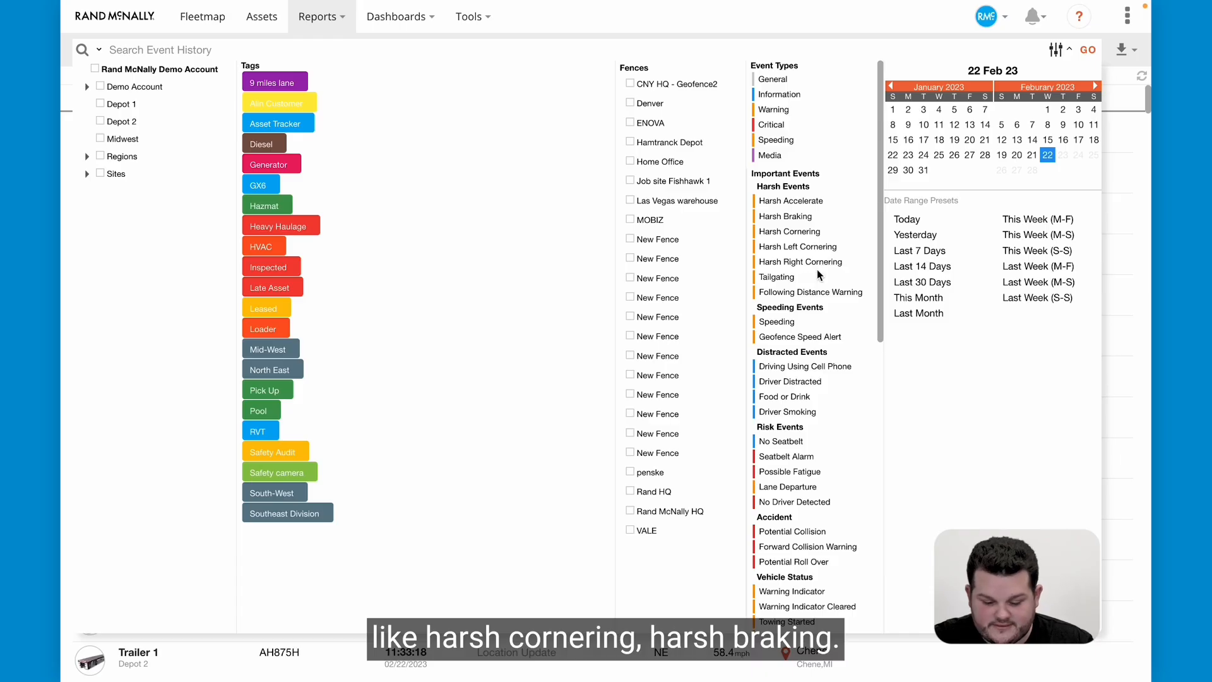
scroll(824, 304, down, 1)
scroll(824, 304, down, 9)
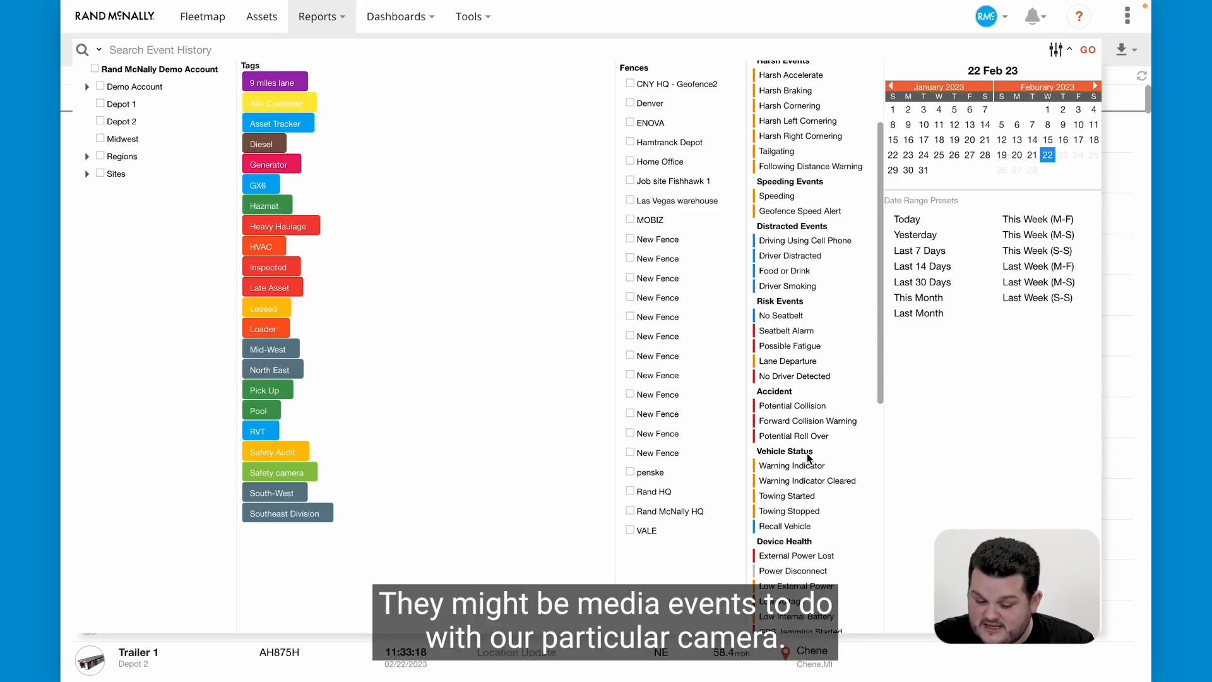
scroll(809, 459, down, 9)
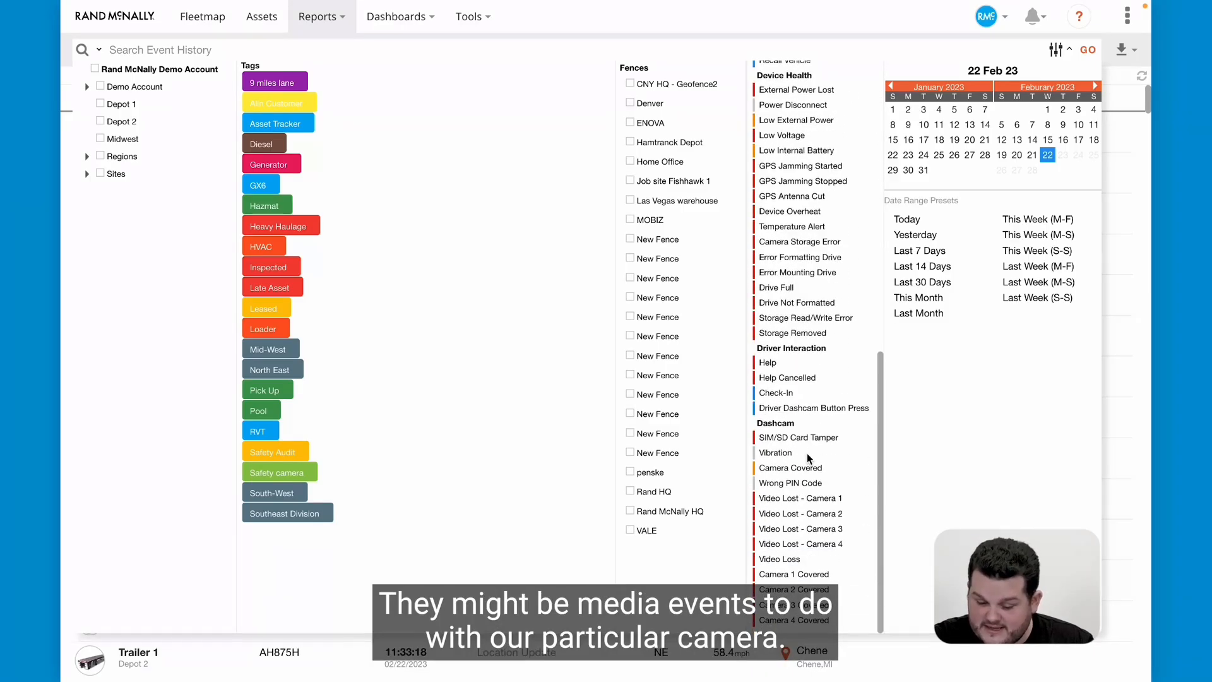
scroll(809, 459, up, 10)
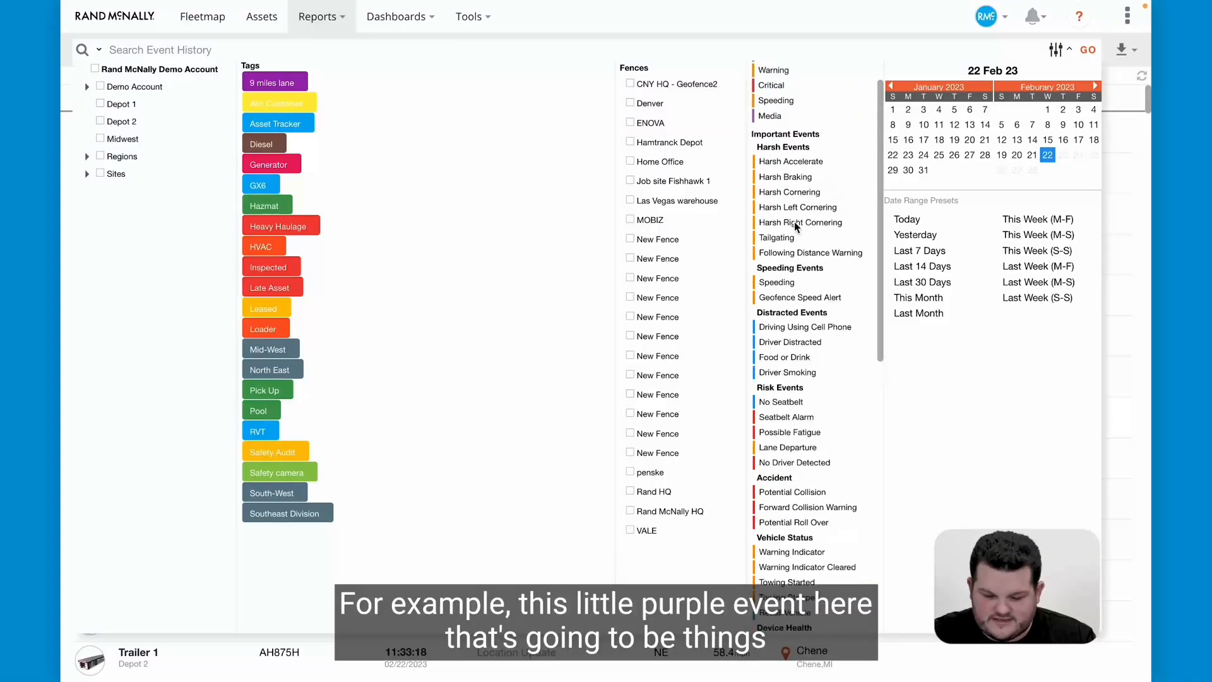
scroll(796, 226, up, 1)
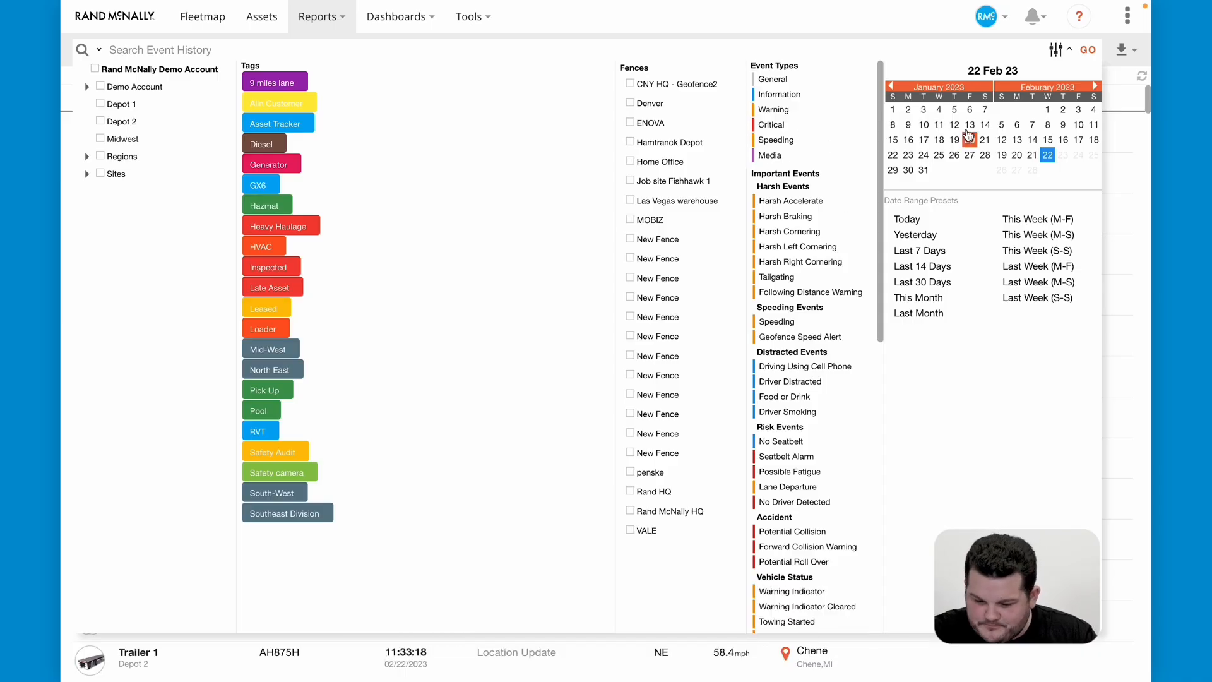
click(1048, 61)
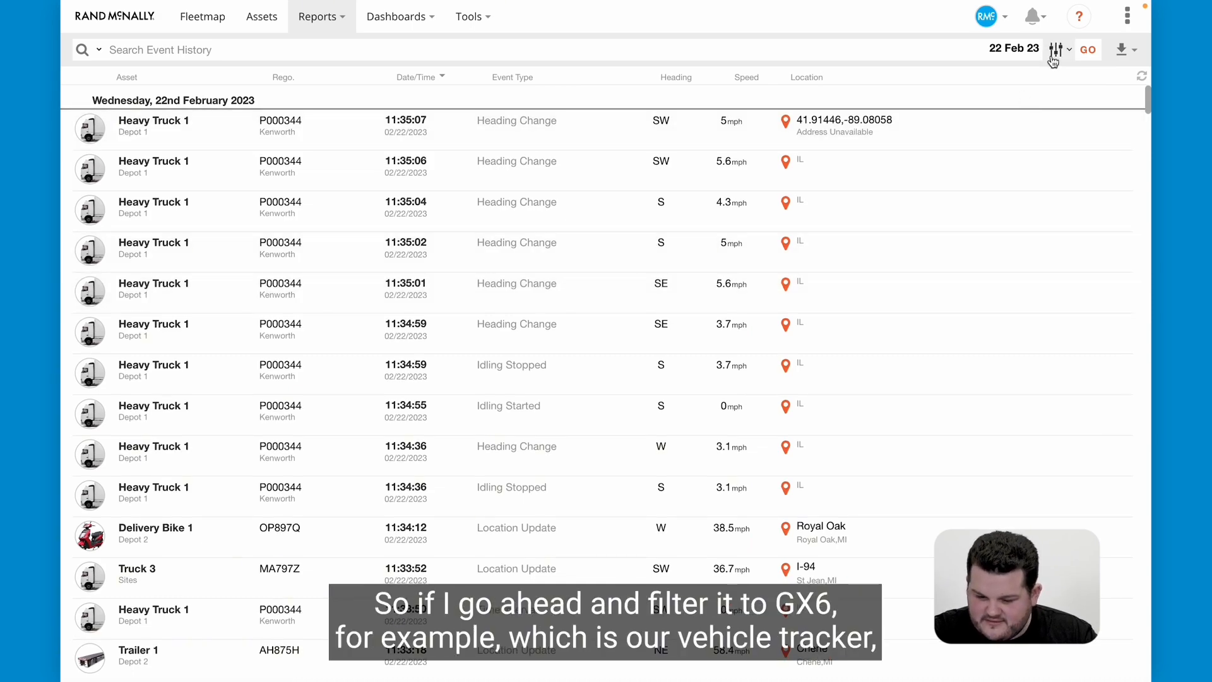
Filter the Events Report by the GX6 tag.
click(1054, 50)
click(265, 185)
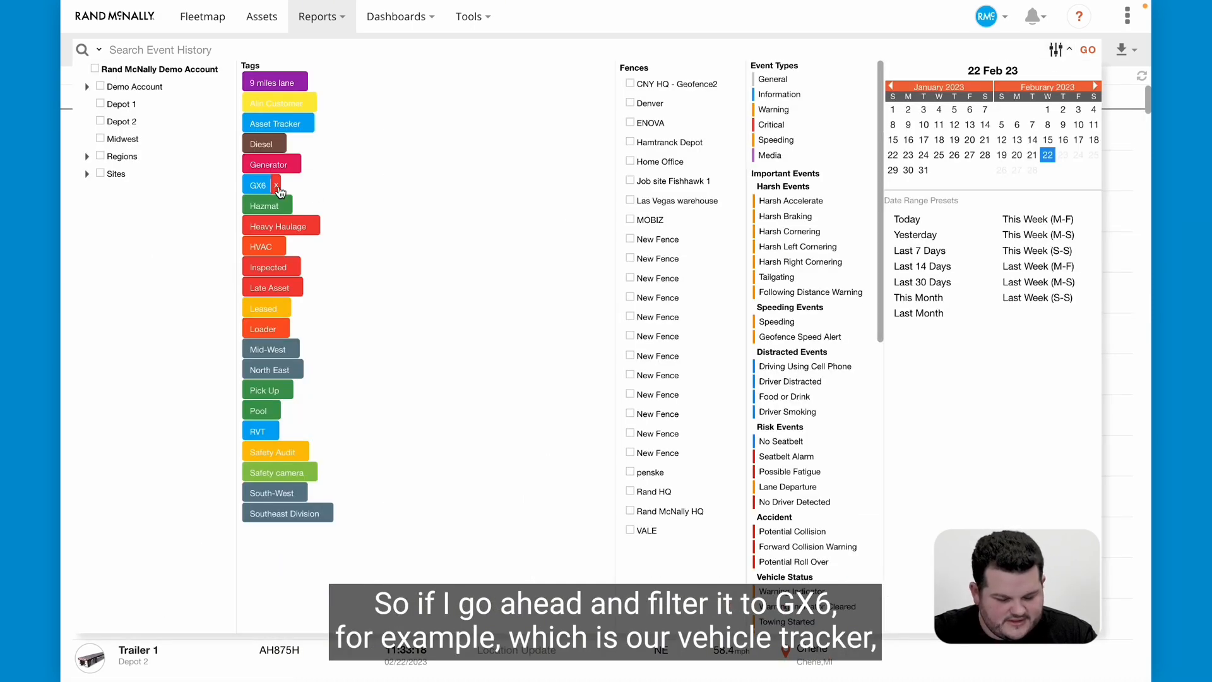
click(1088, 50)
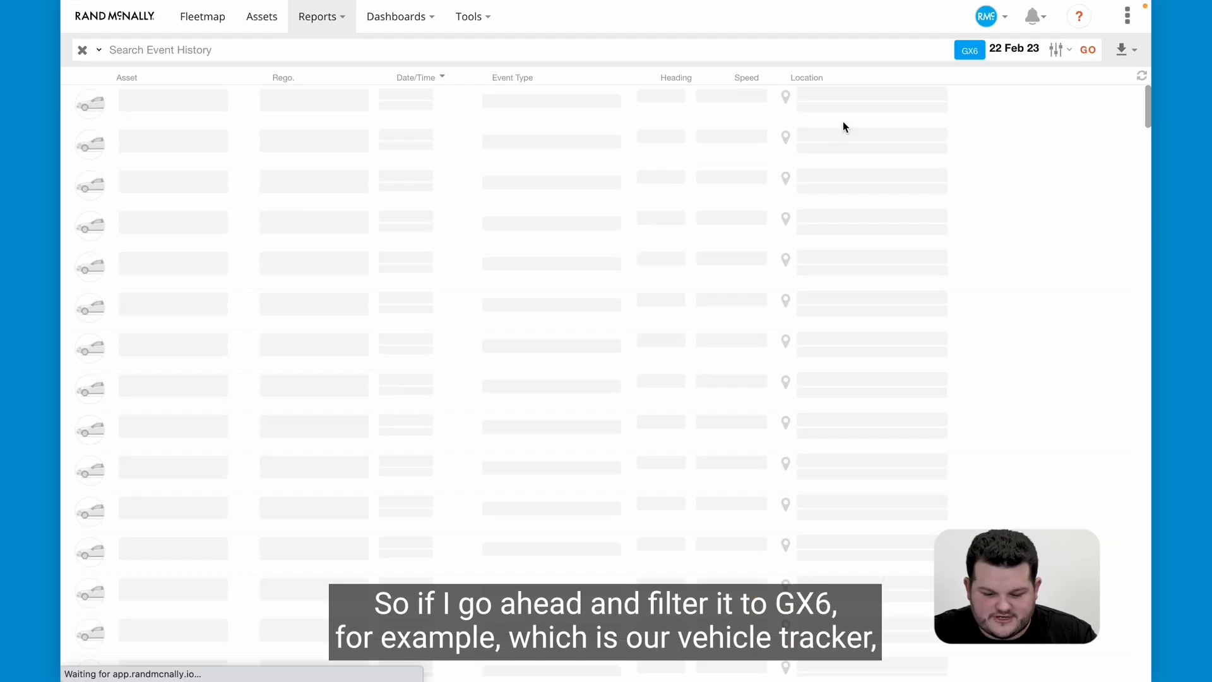
Inspect the parameters and sensor readings of the 11:35:29 Heading Change event for Heavy Truck 1, including its J1939 Canbus data.
scroll(558, 222, down, 1)
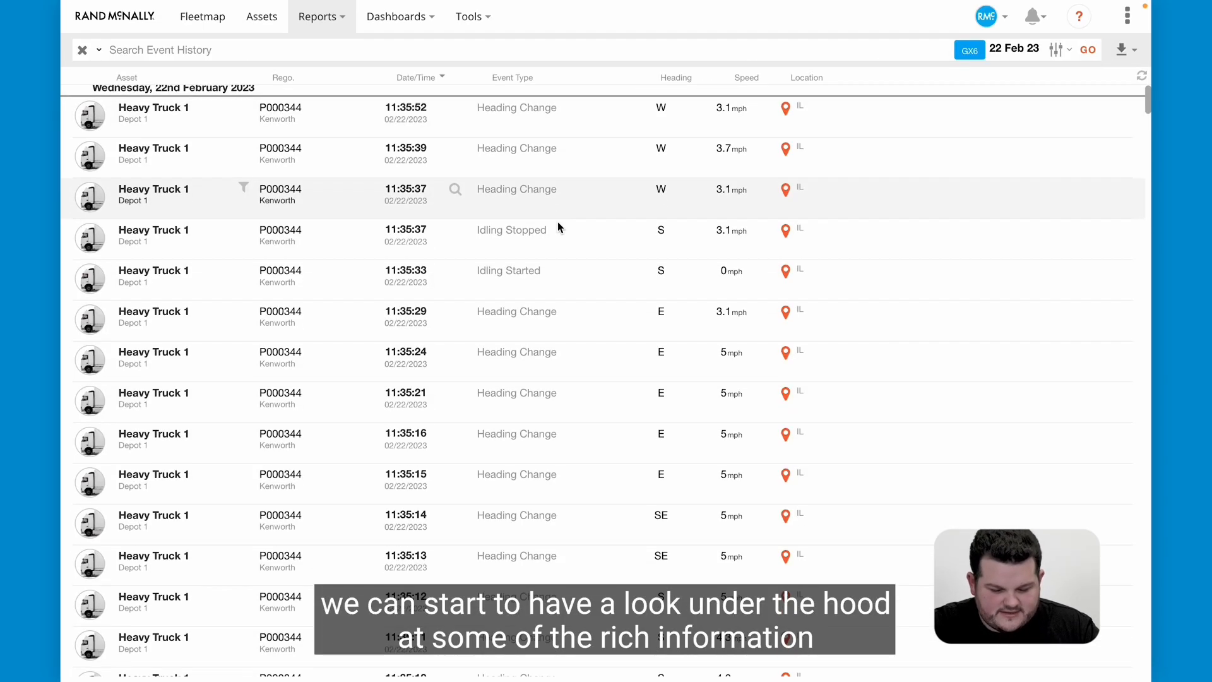
scroll(540, 265, down, 1)
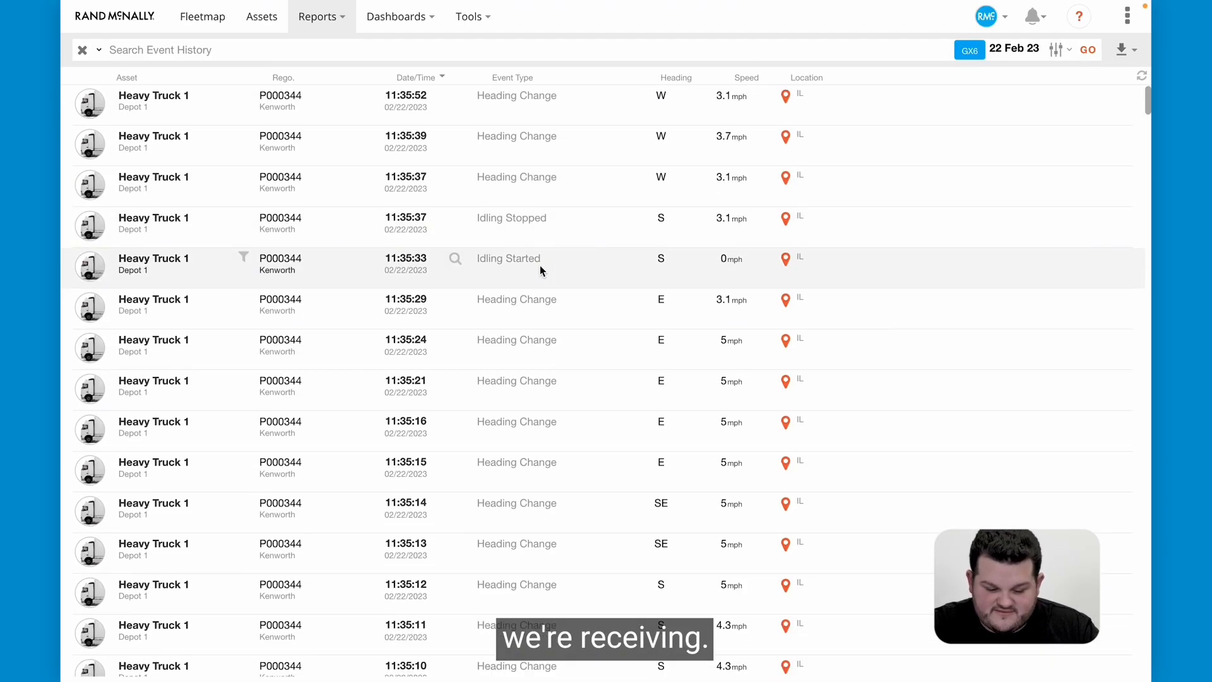
click(454, 302)
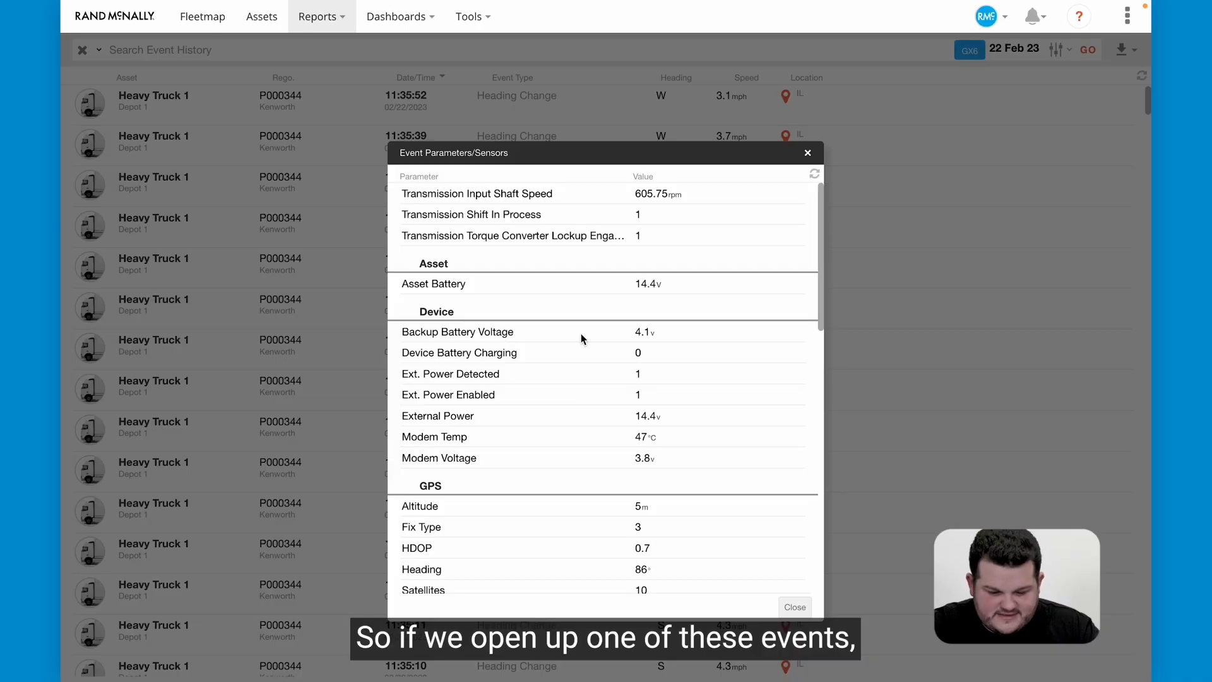
scroll(672, 305, down, 9)
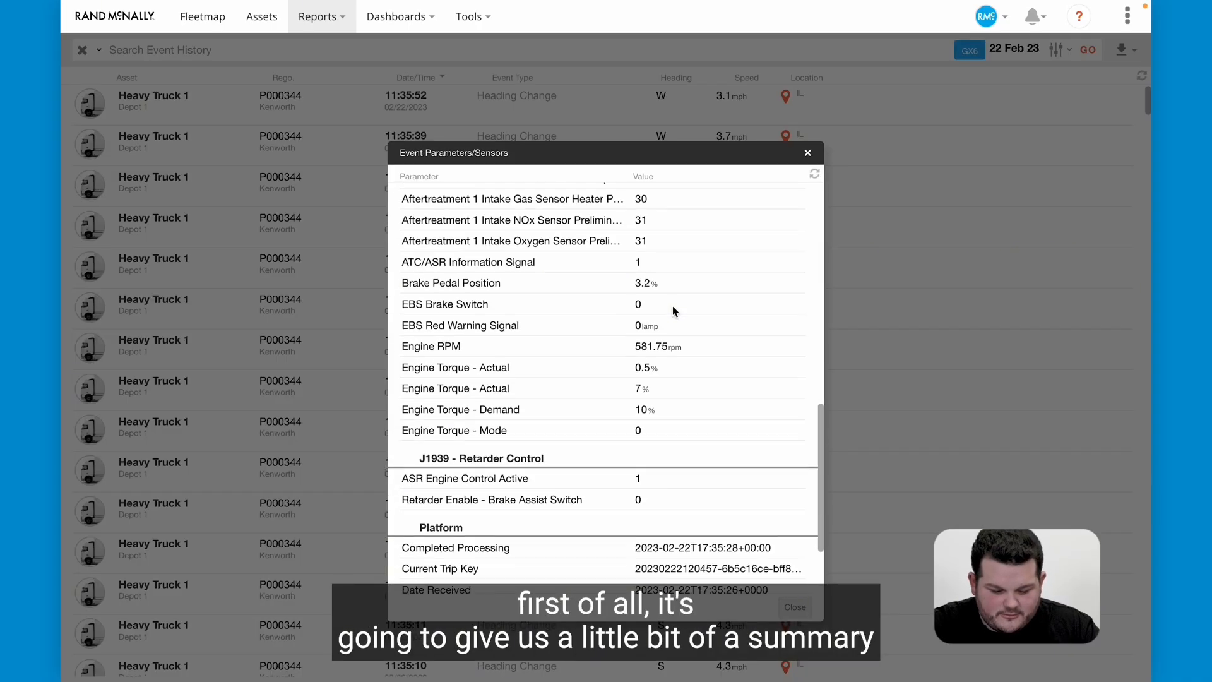
scroll(672, 305, up, 1)
scroll(673, 307, up, 2)
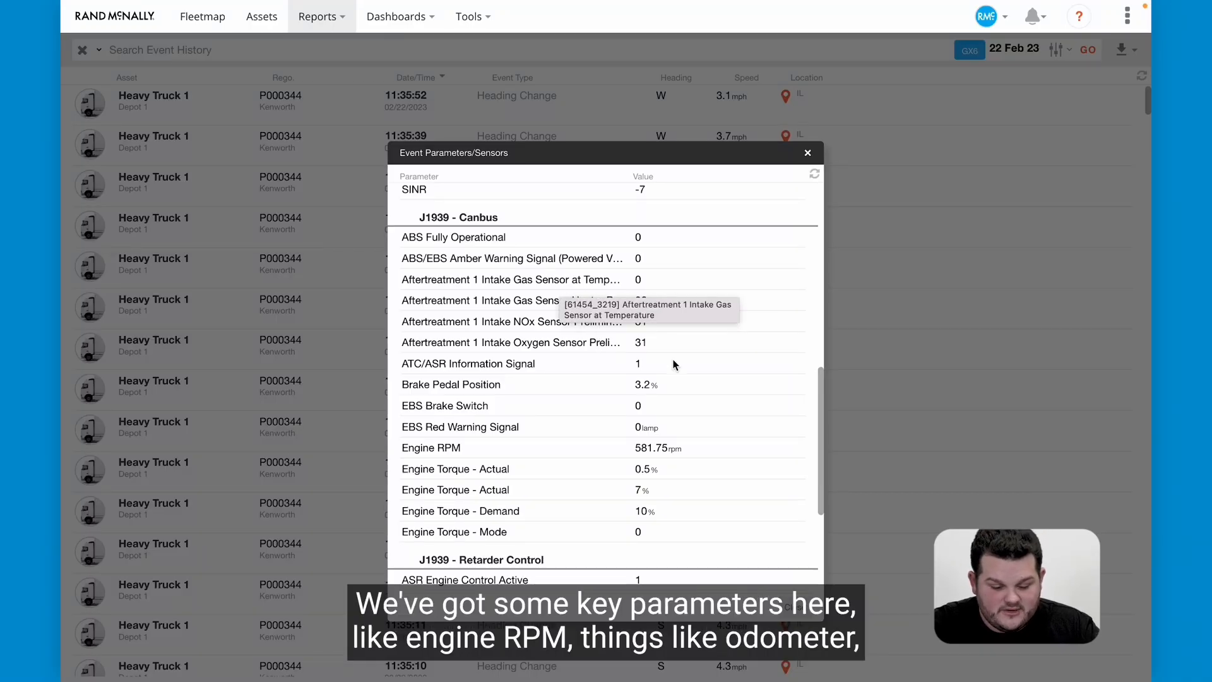
scroll(632, 442, down, 1)
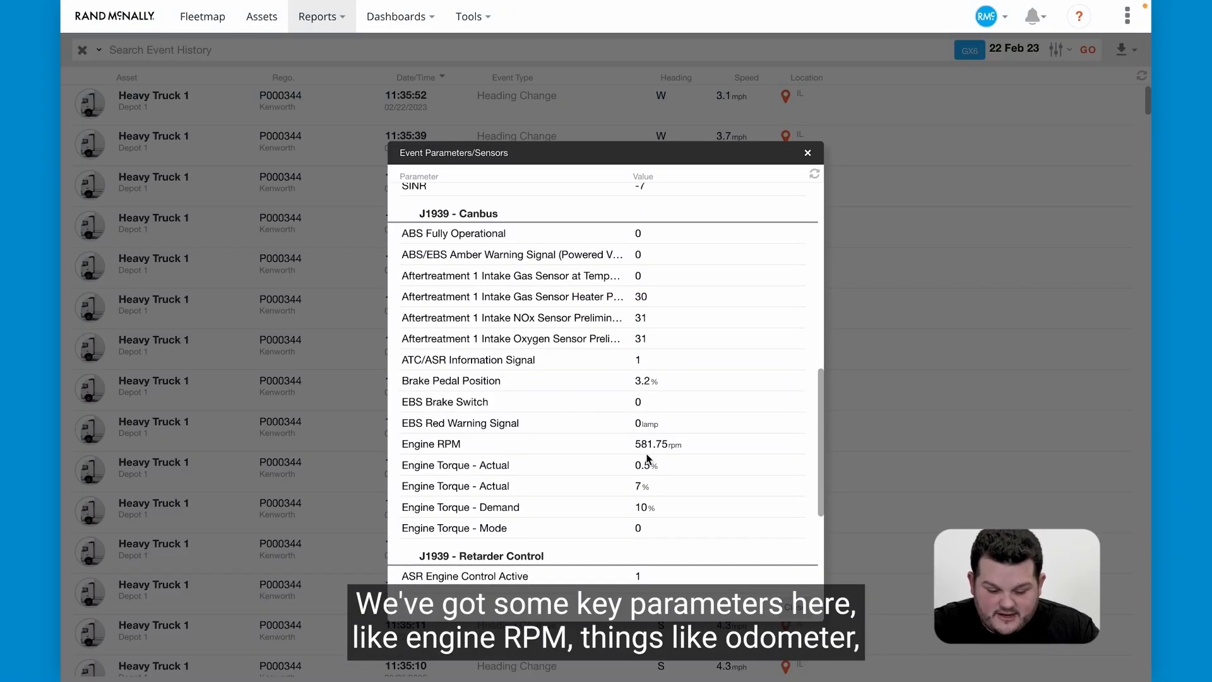
scroll(647, 455, up, 1)
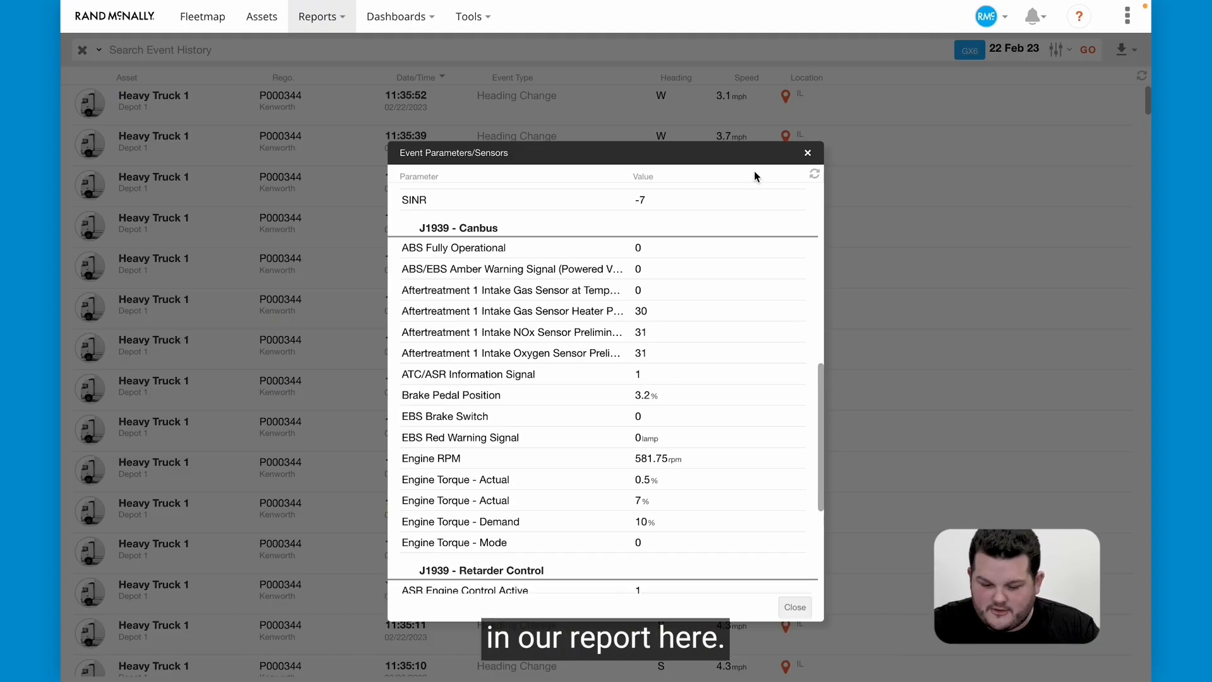
click(807, 153)
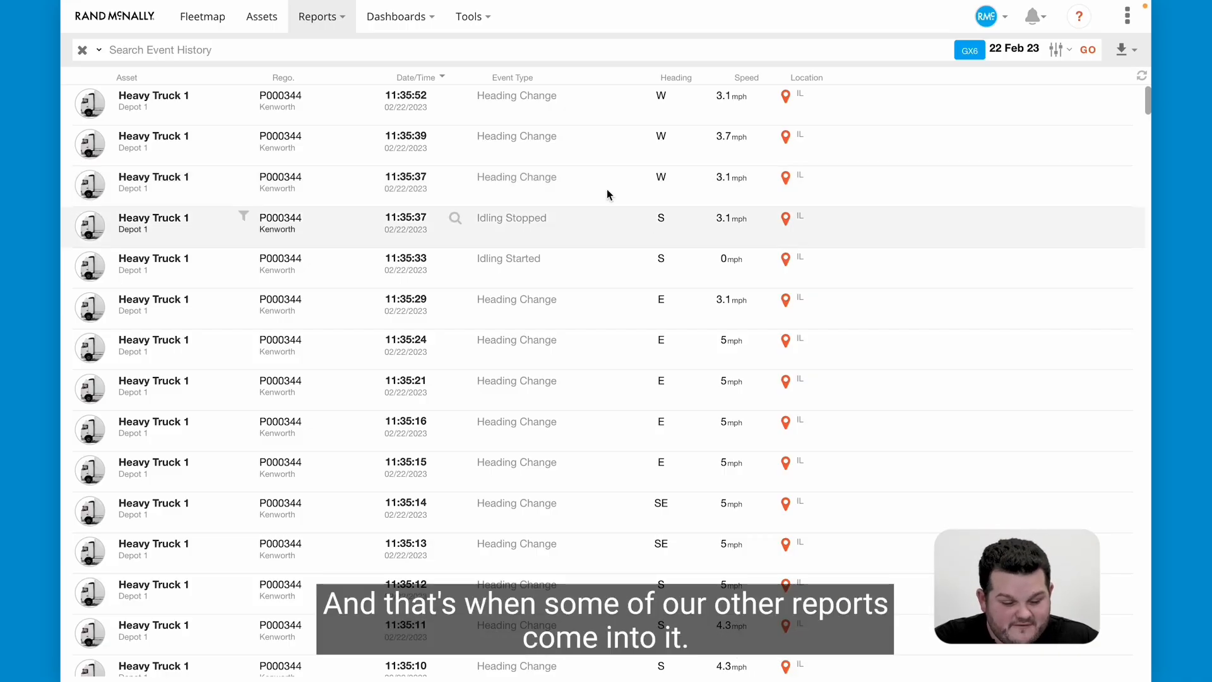
View the Trips Report and switch to the Time in Fence Report.
click(304, 22)
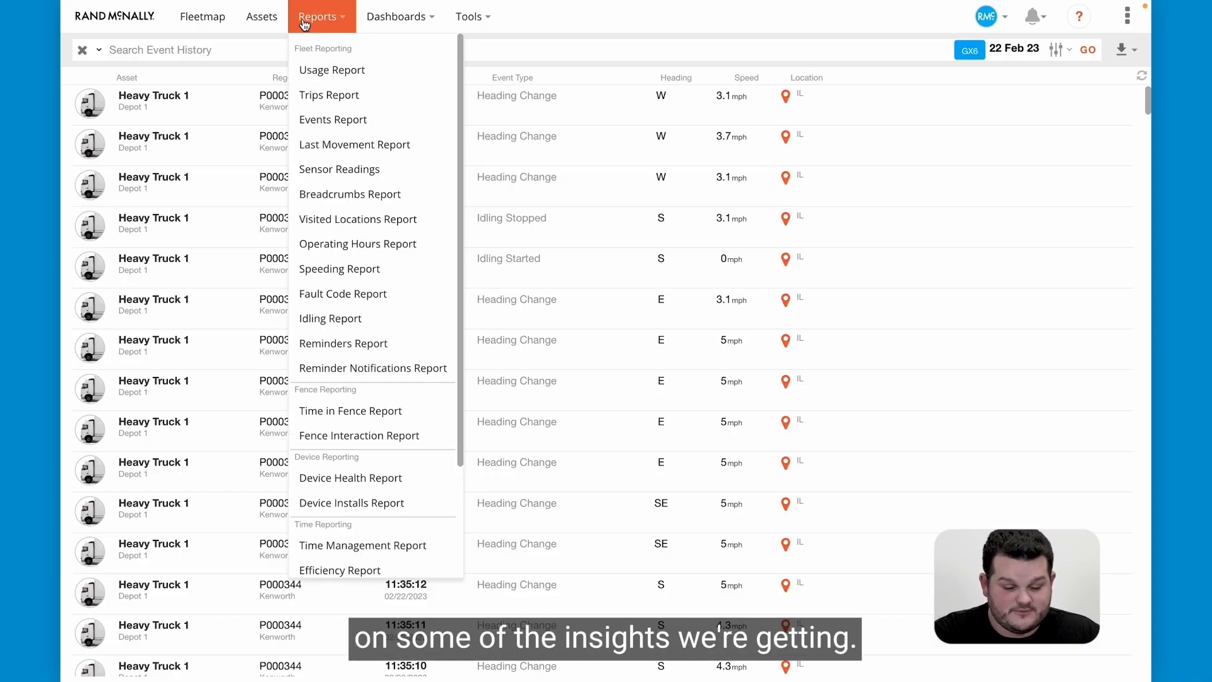
click(339, 98)
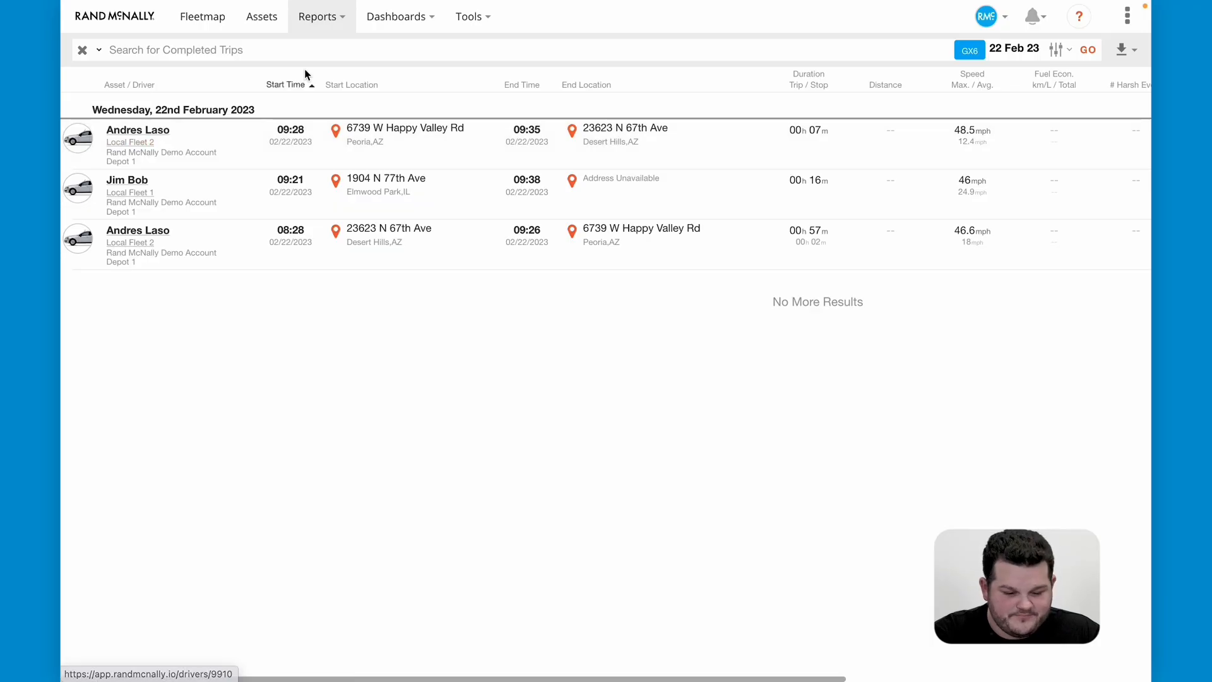
click(317, 17)
scroll(369, 247, down, 2)
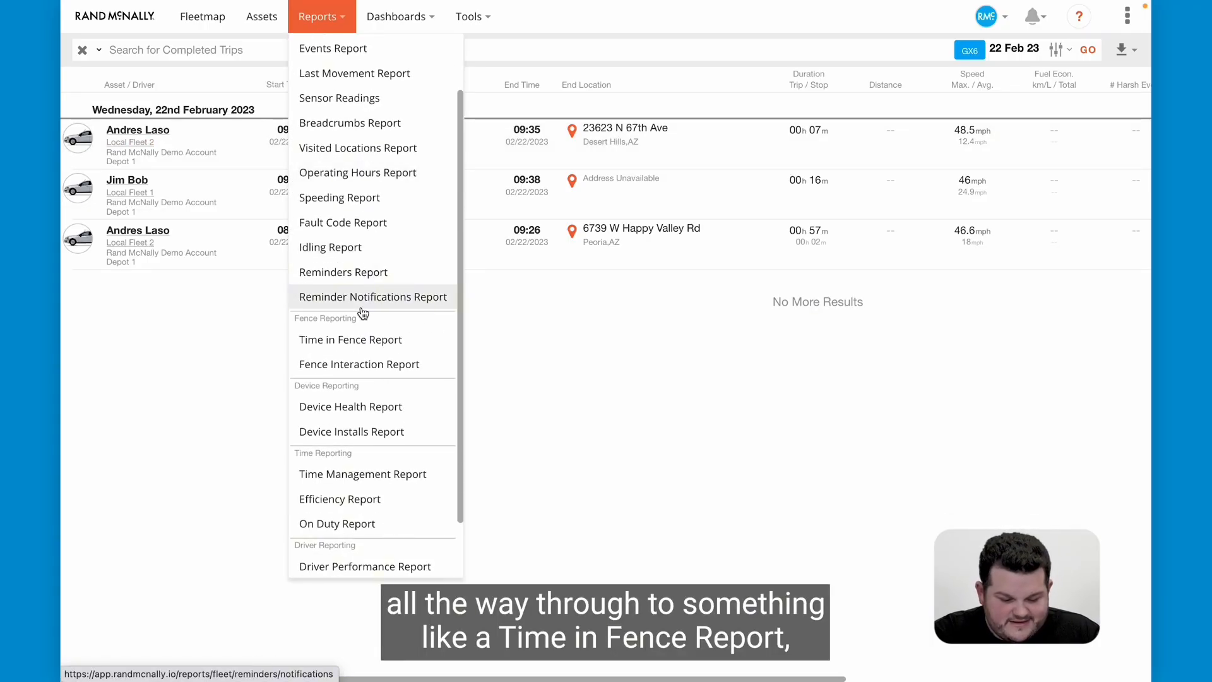
click(368, 347)
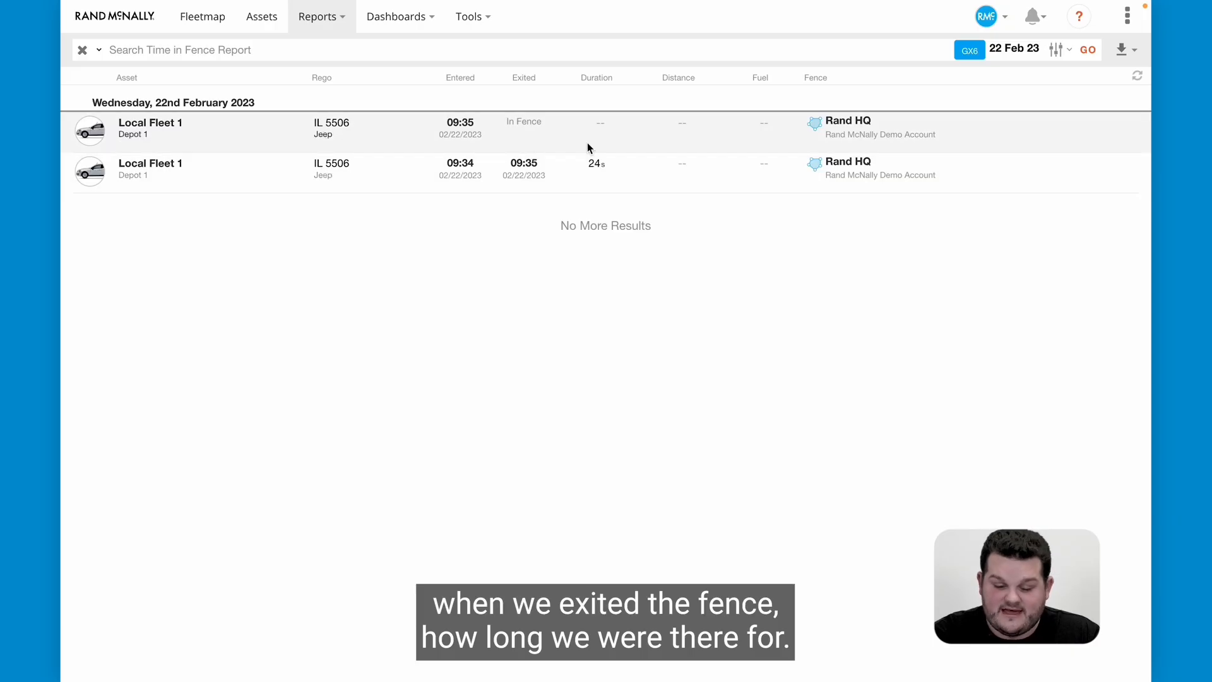
Clear the GX6 tag filter from the Time in Fence Report, rerun it and look through the entries.
click(82, 50)
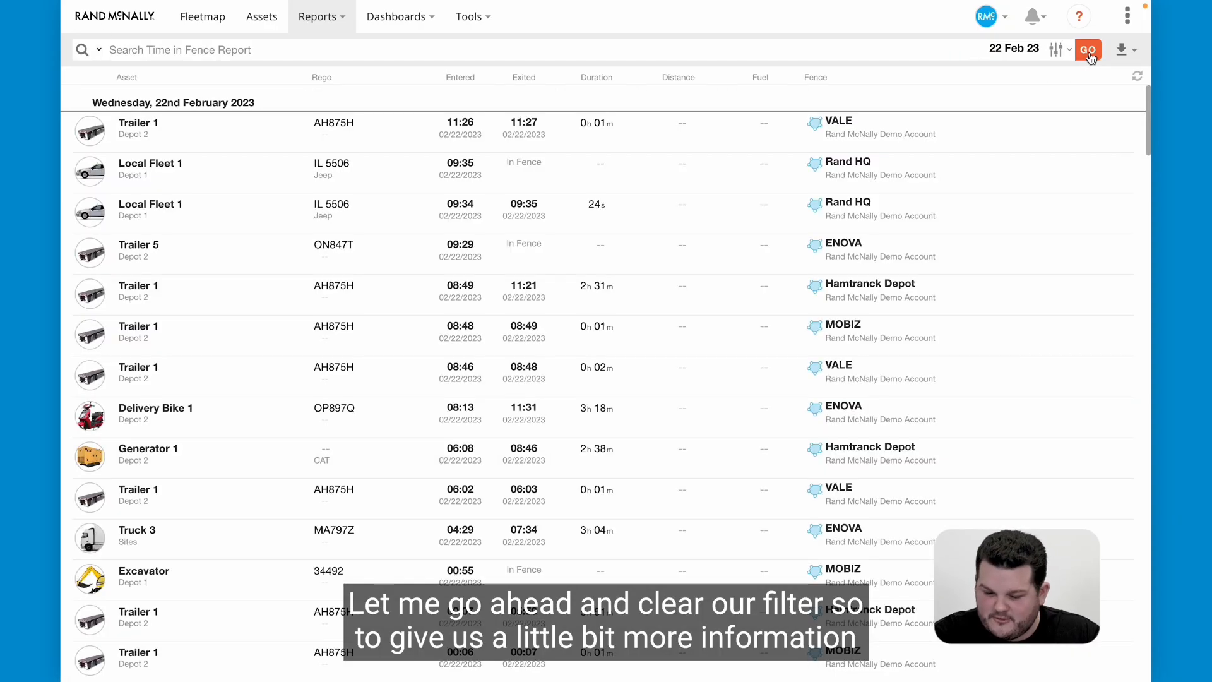
click(1087, 52)
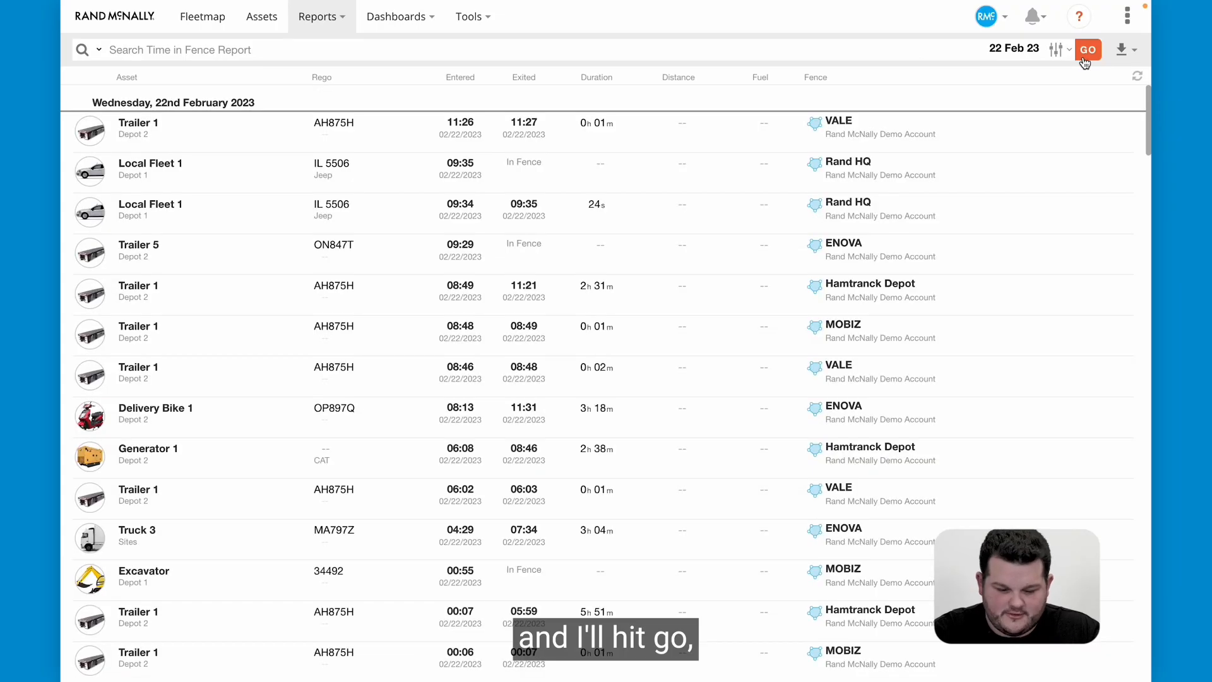
scroll(771, 256, down, 1)
scroll(301, 400, down, 1)
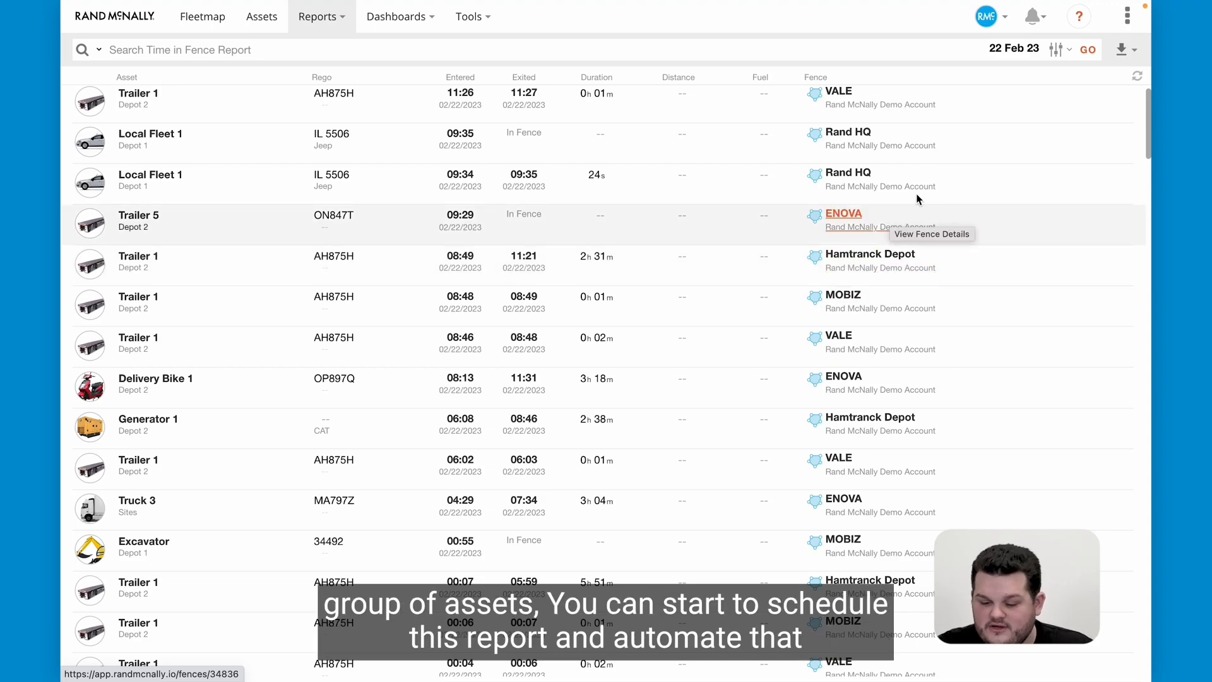
Start a schedule for the Time in Fence Report and set it to send weekly on Mondays at 7:00.
click(1121, 52)
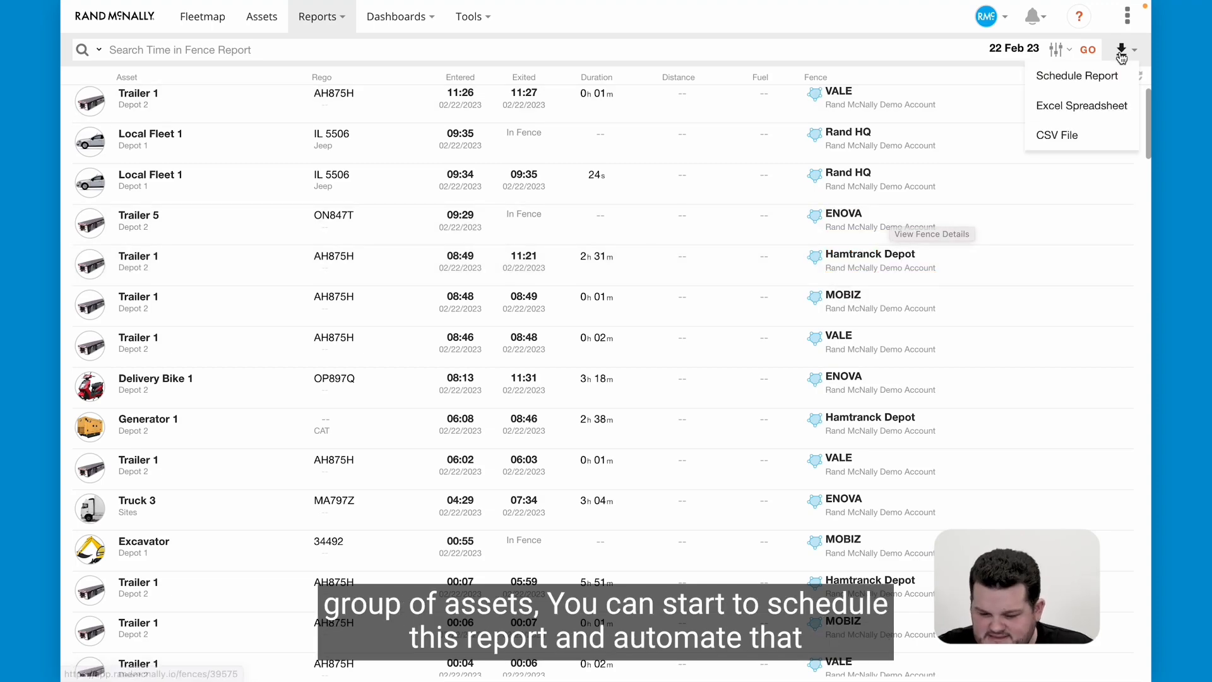
click(1098, 81)
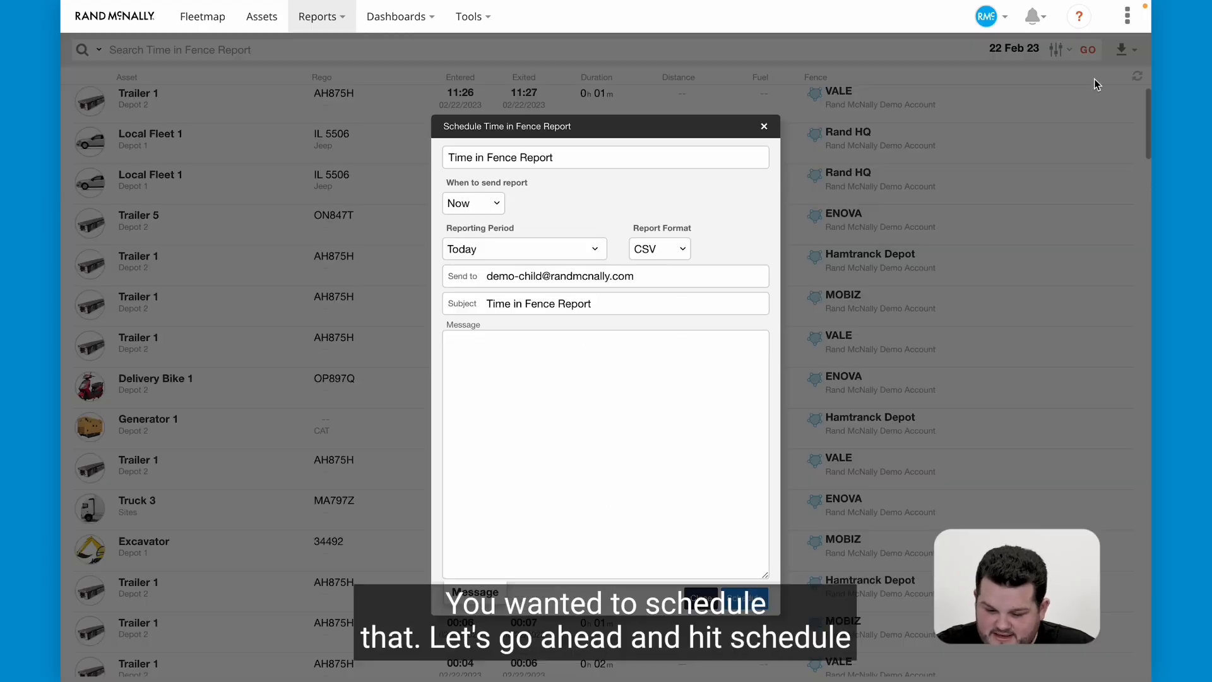
click(478, 202)
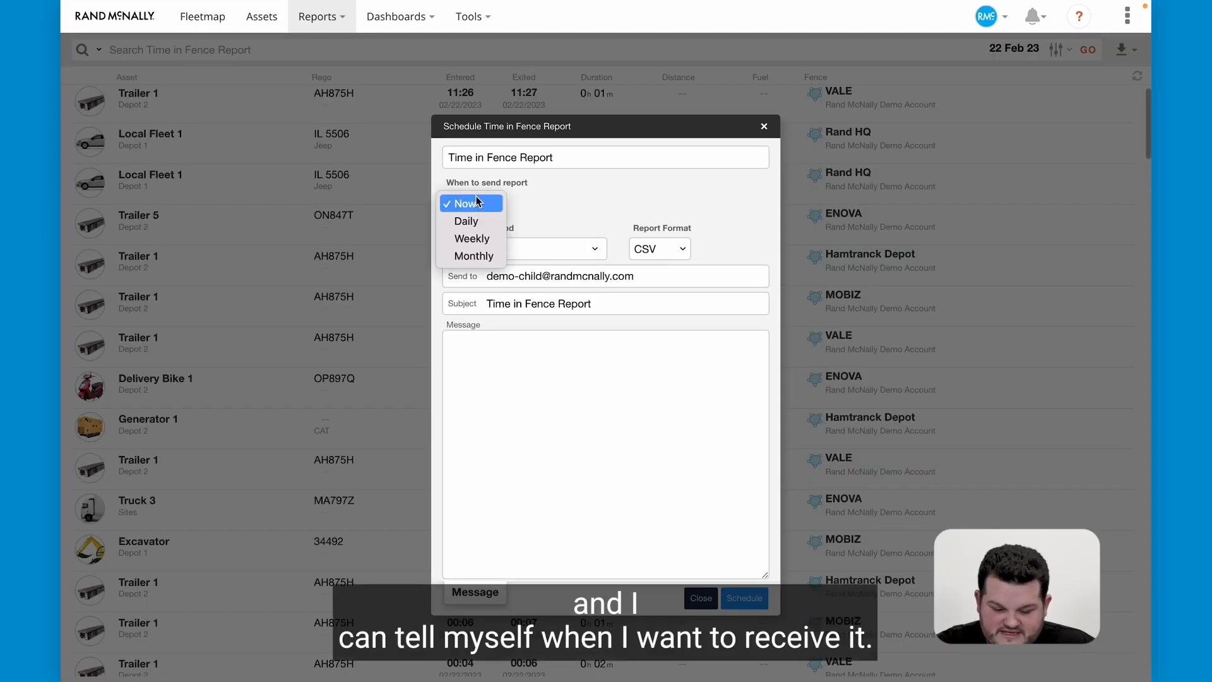
click(474, 238)
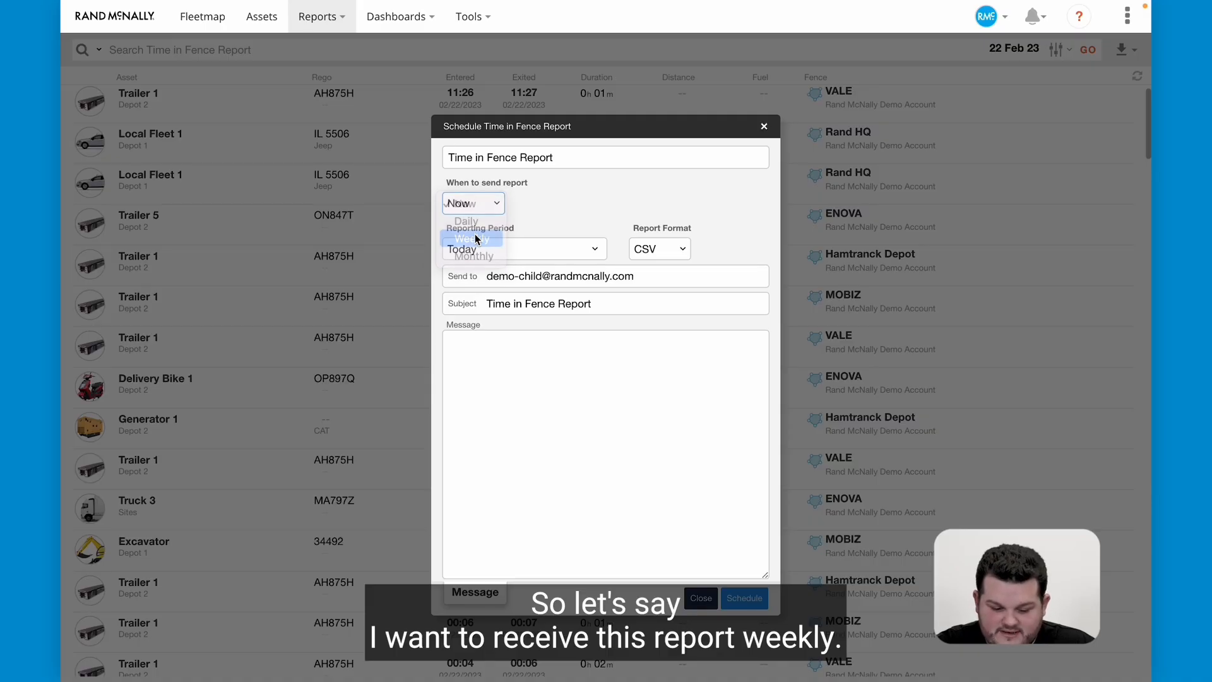
click(562, 203)
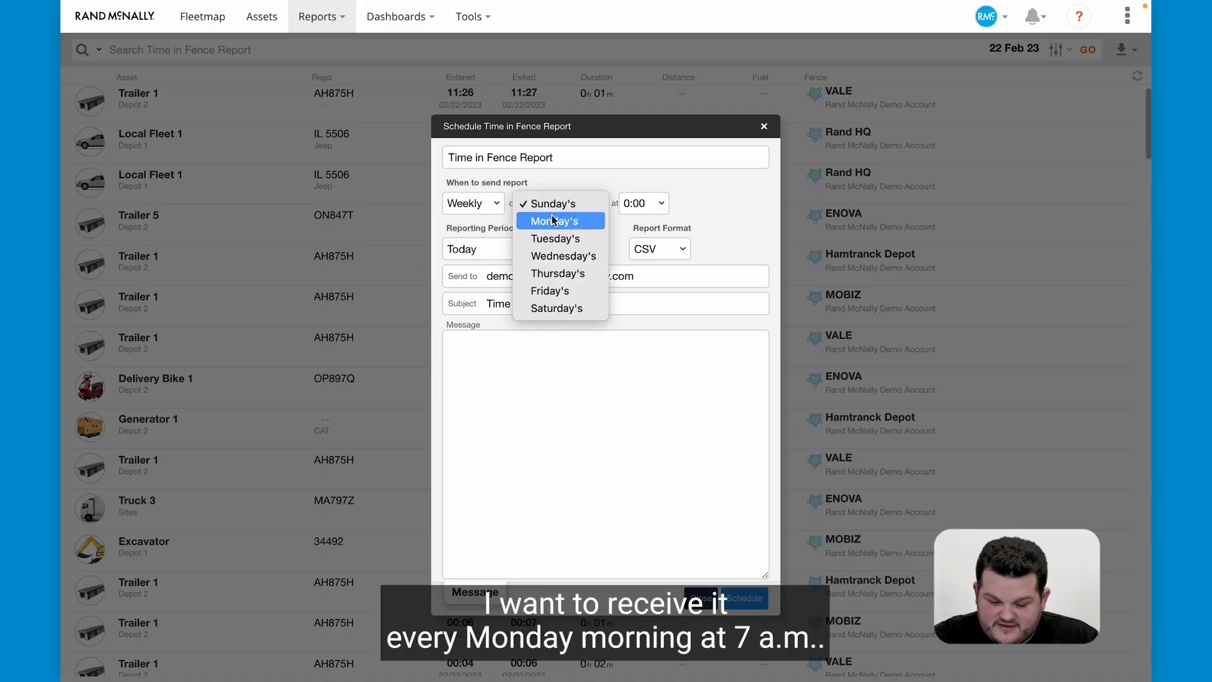
click(567, 219)
click(647, 203)
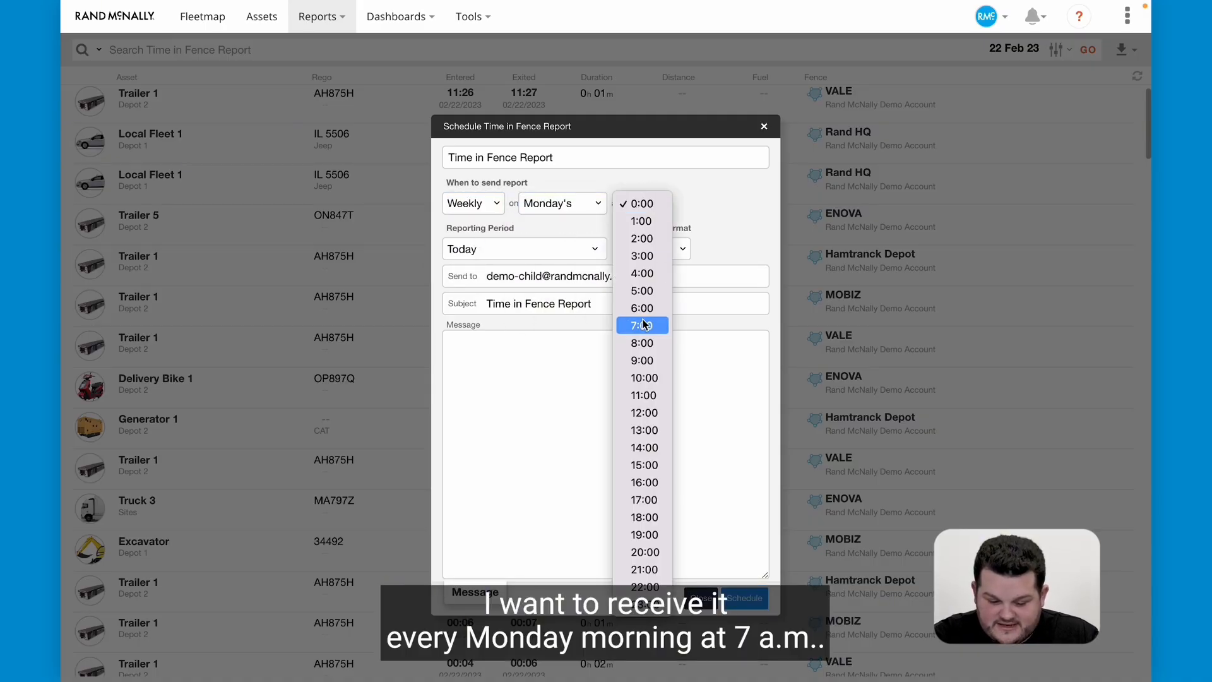
click(643, 324)
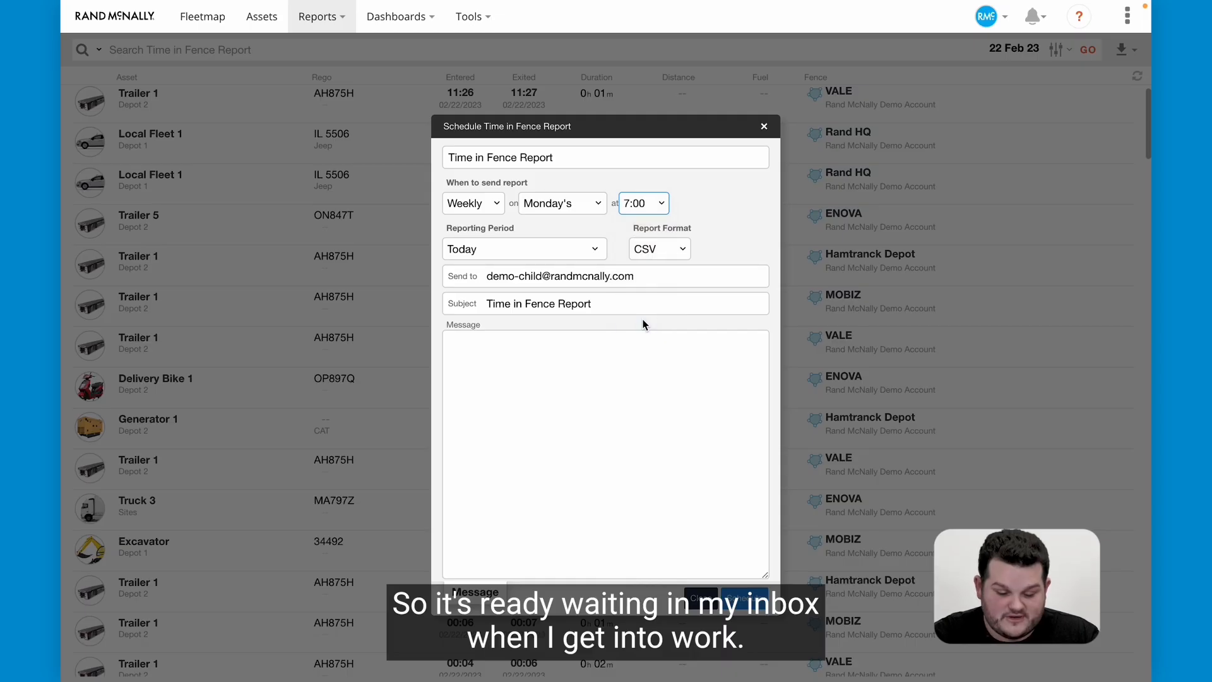
Set the schedule's reporting period to Last 7 Days and close the schedule form without scheduling the report.
click(477, 253)
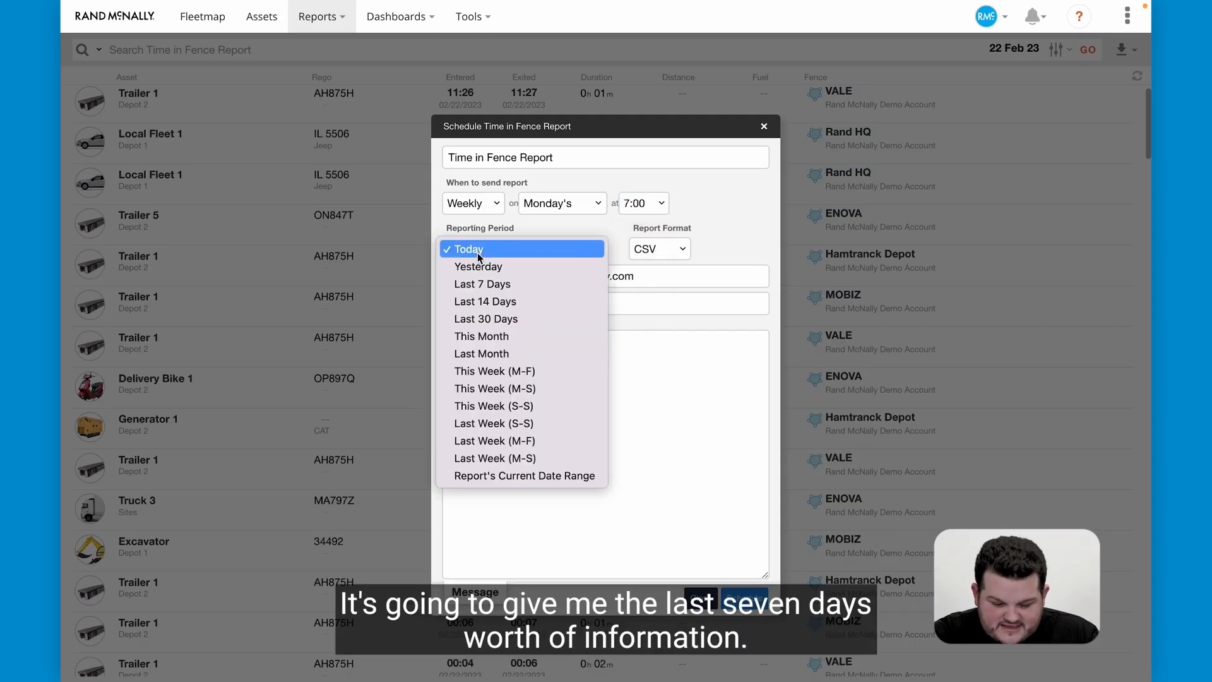
click(481, 284)
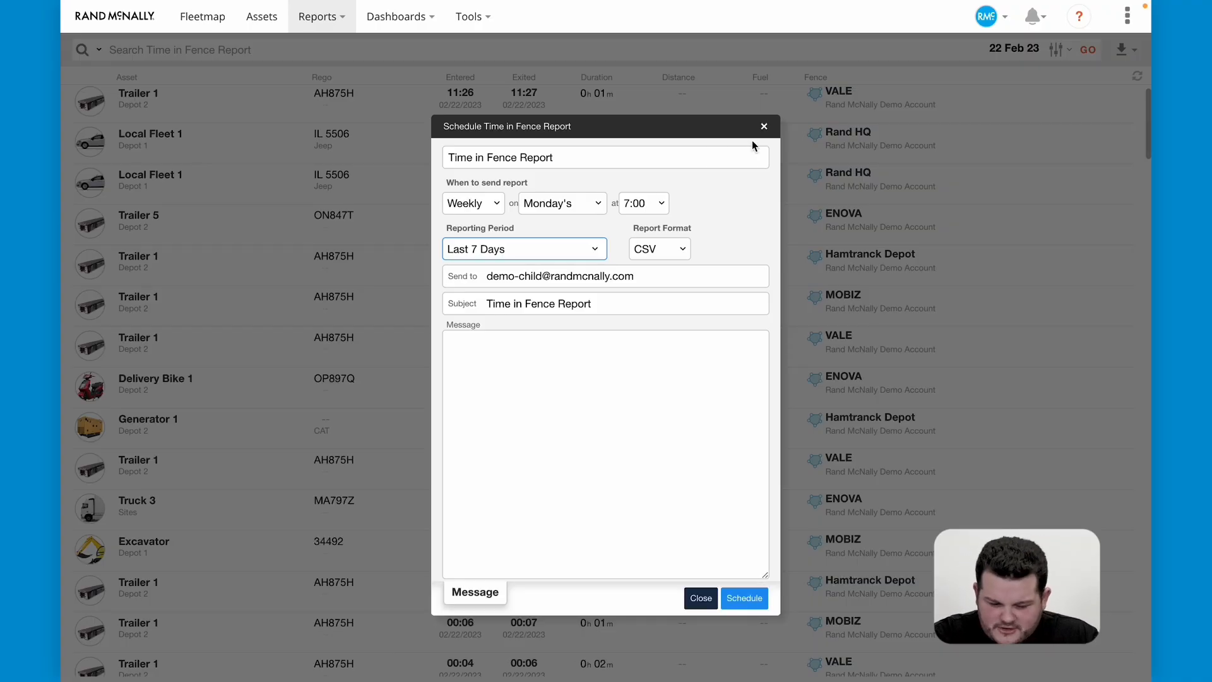
click(764, 127)
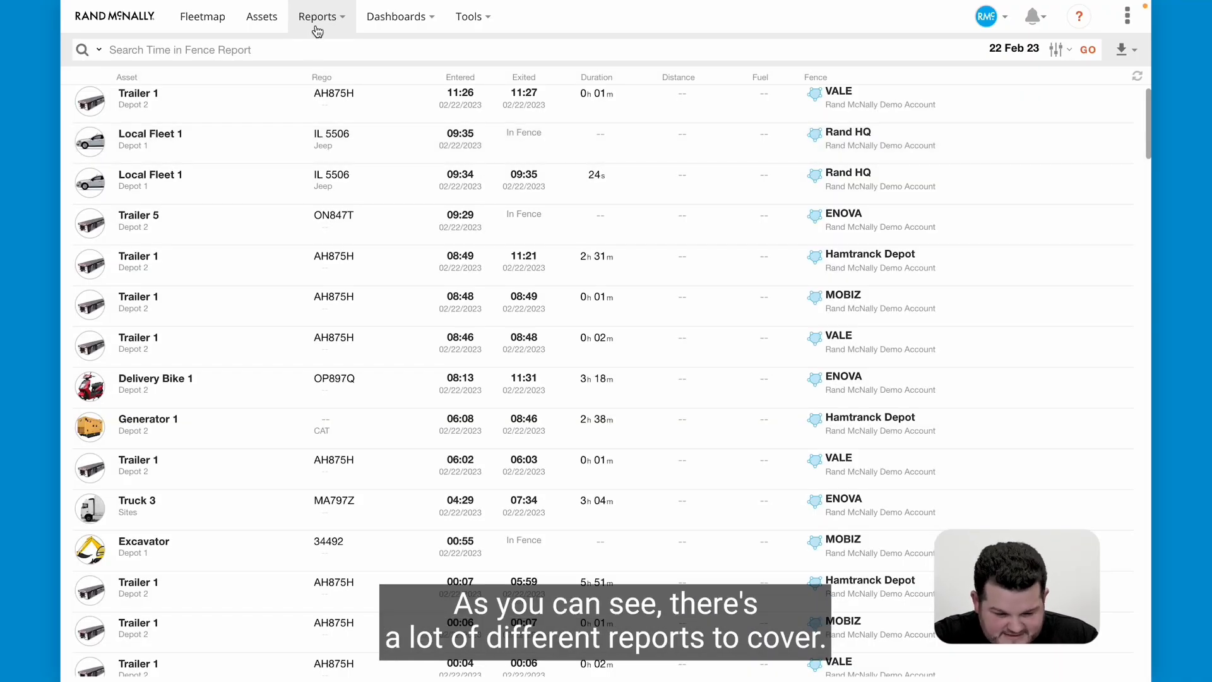
Look through the list of available reports, from the Fleet Reporting group down to Misc Reports.
click(317, 17)
scroll(344, 218, down, 1)
scroll(345, 218, down, 1)
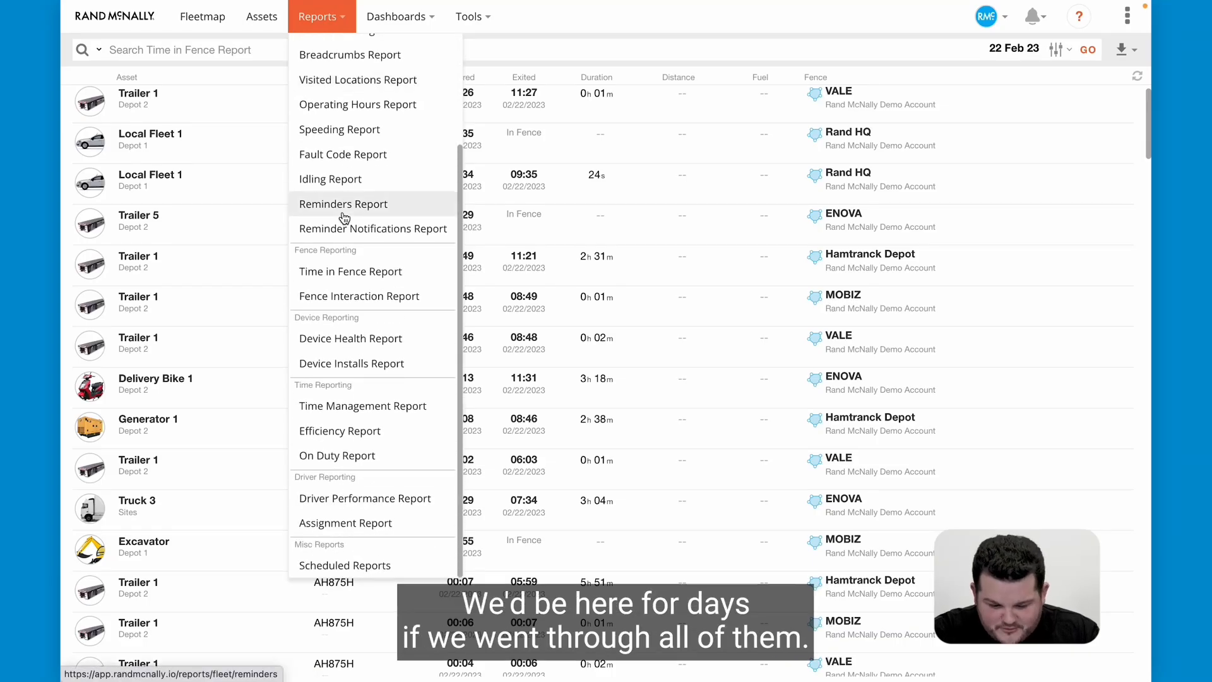
scroll(344, 218, up, 2)
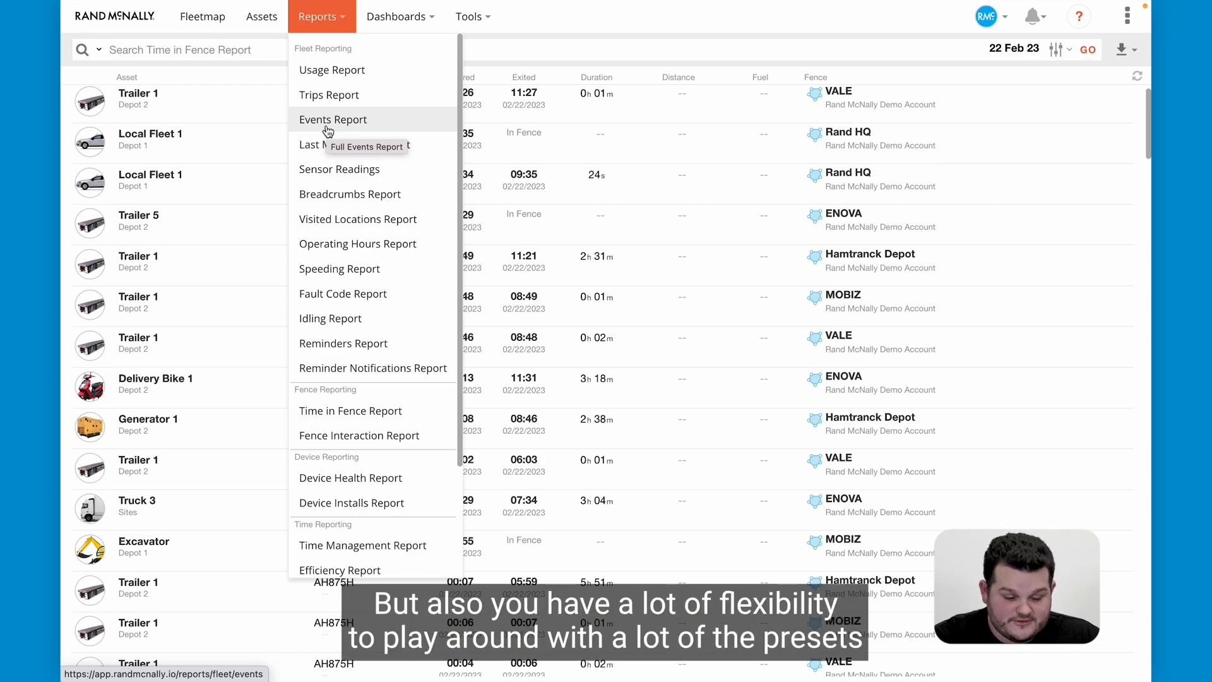
scroll(344, 147, down, 1)
scroll(371, 298, down, 2)
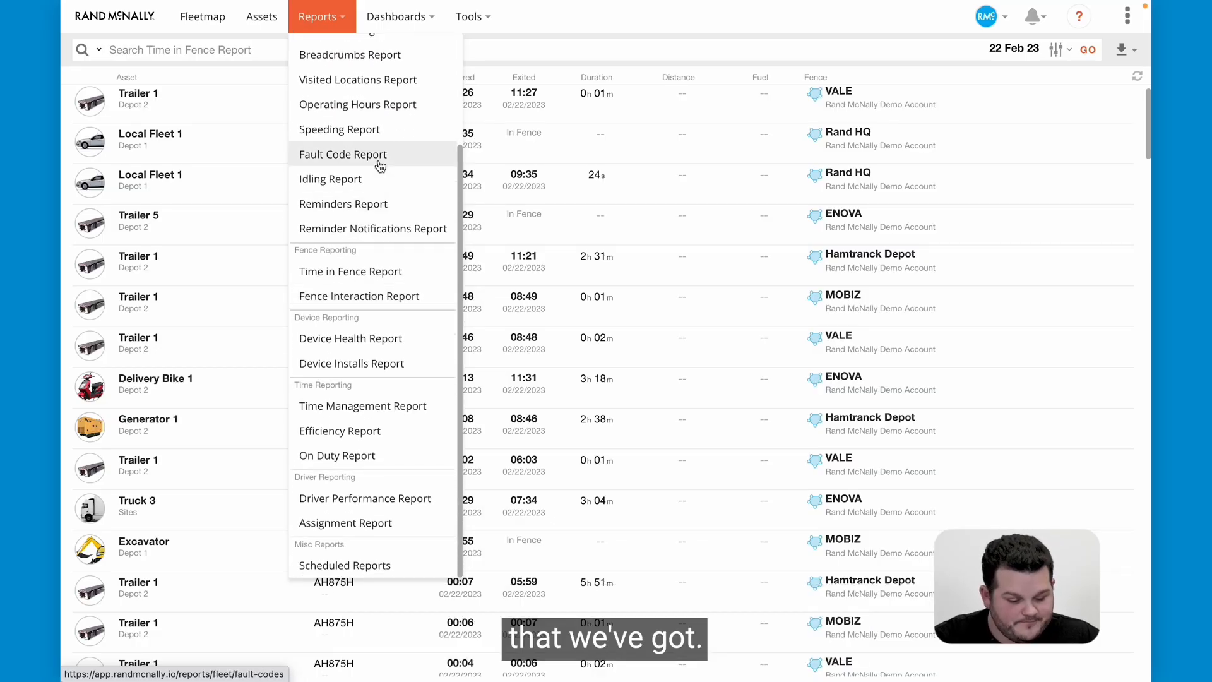
scroll(354, 152, up, 3)
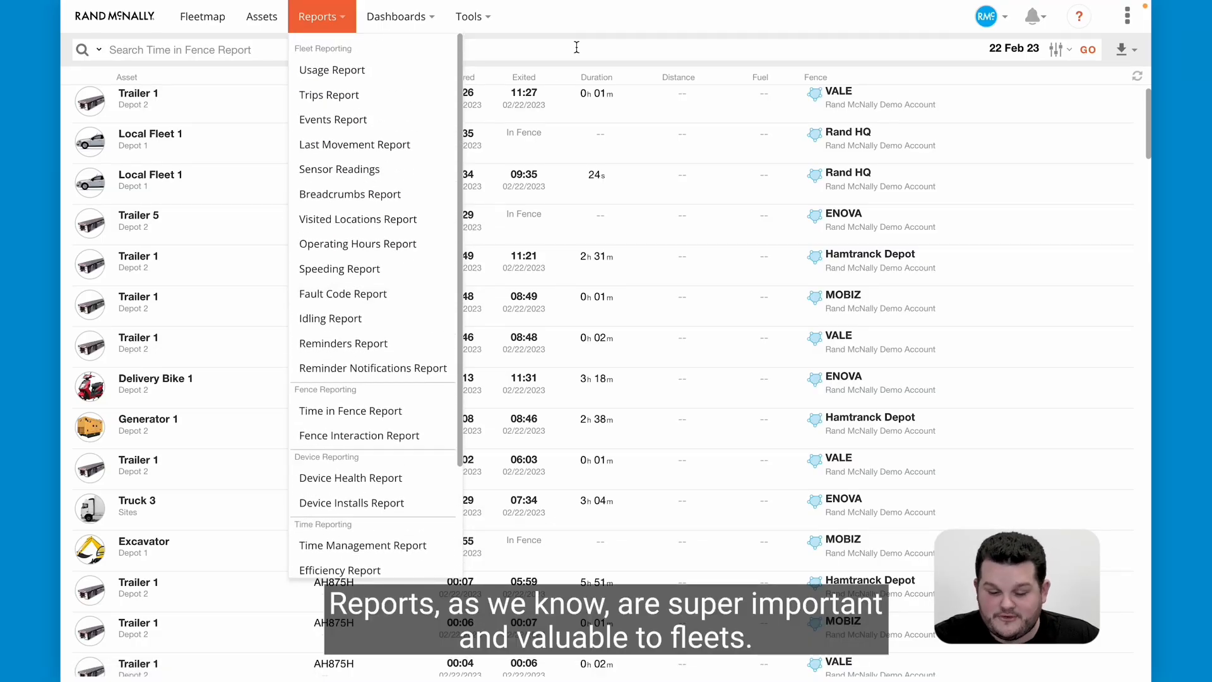